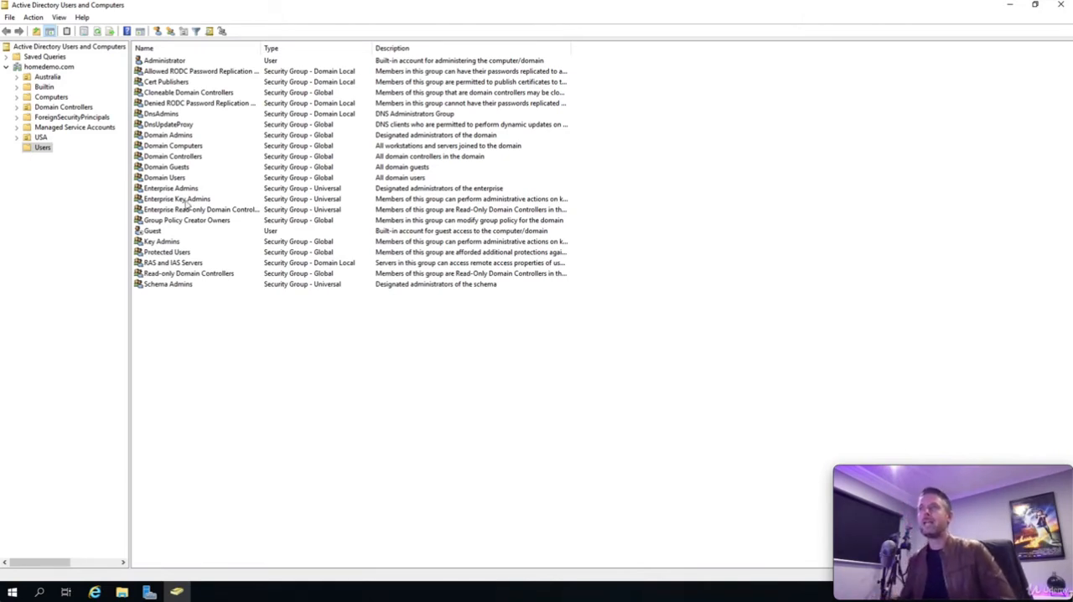
Step: Review the groups in the Builtin container with the Name, Type and Description columns widened, and view the domain's Users container
click(44, 86)
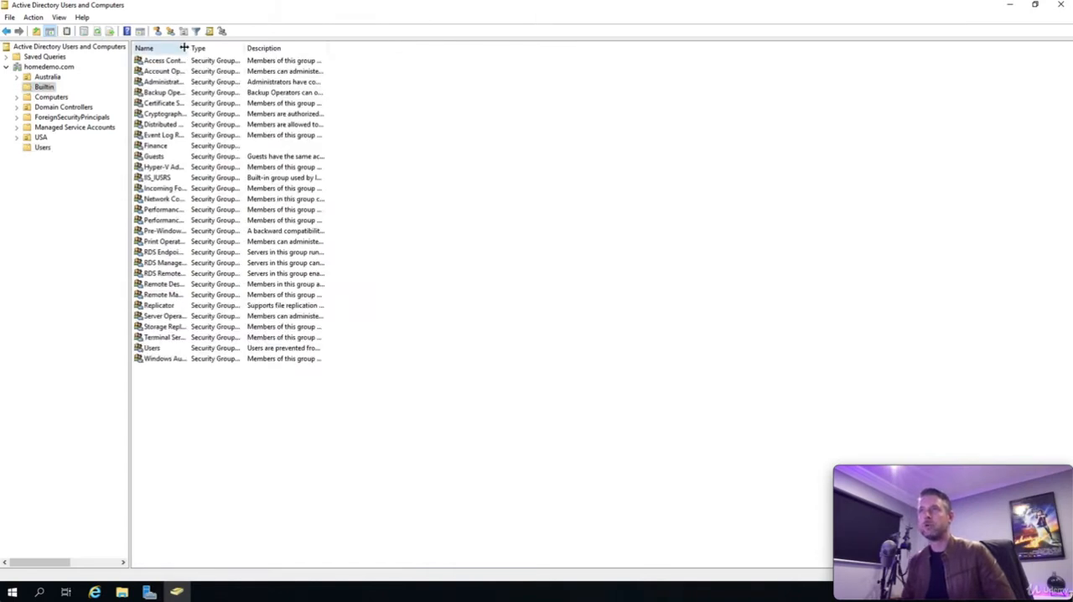
drag(189, 48, 313, 48)
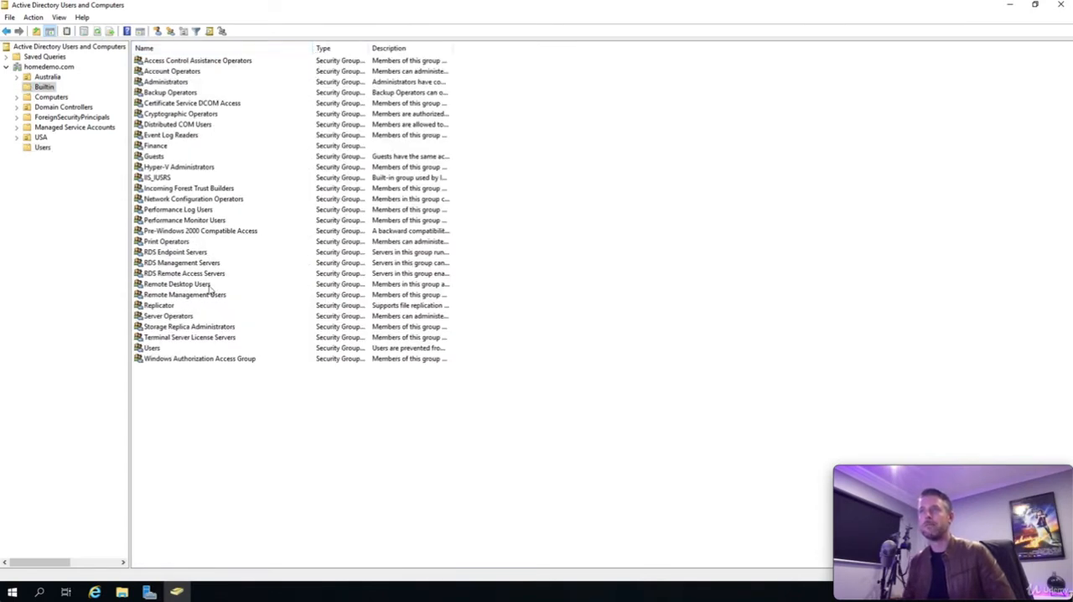
click(176, 241)
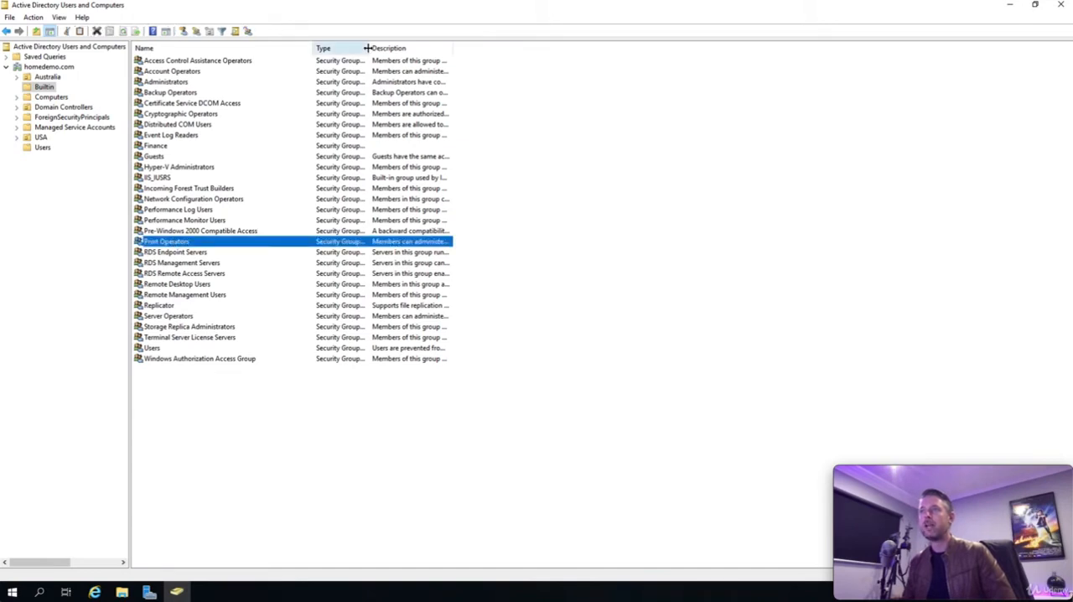
drag(369, 48, 452, 48)
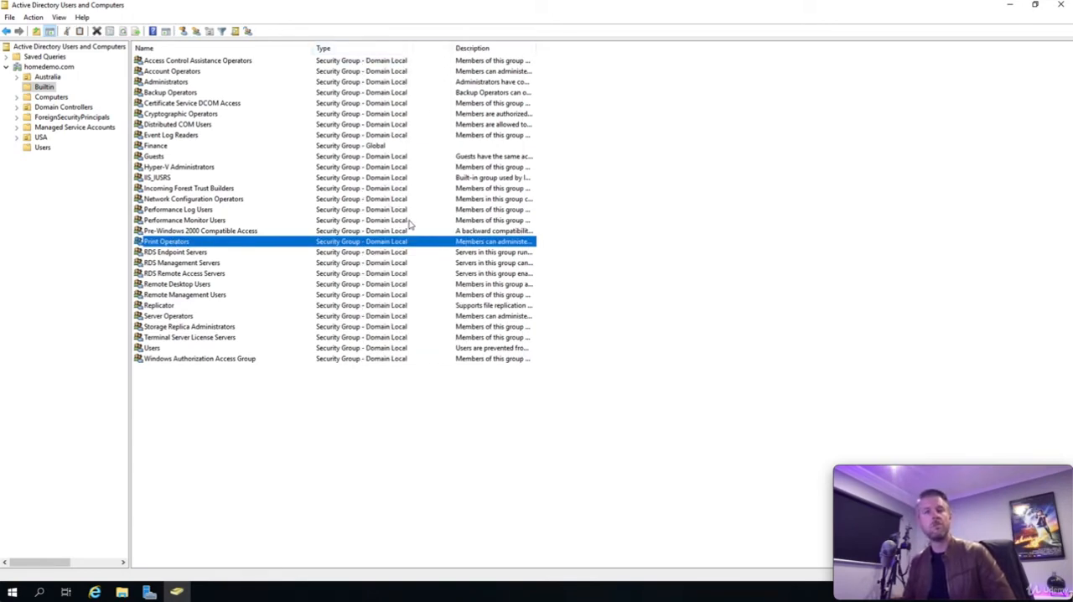
drag(535, 48, 662, 48)
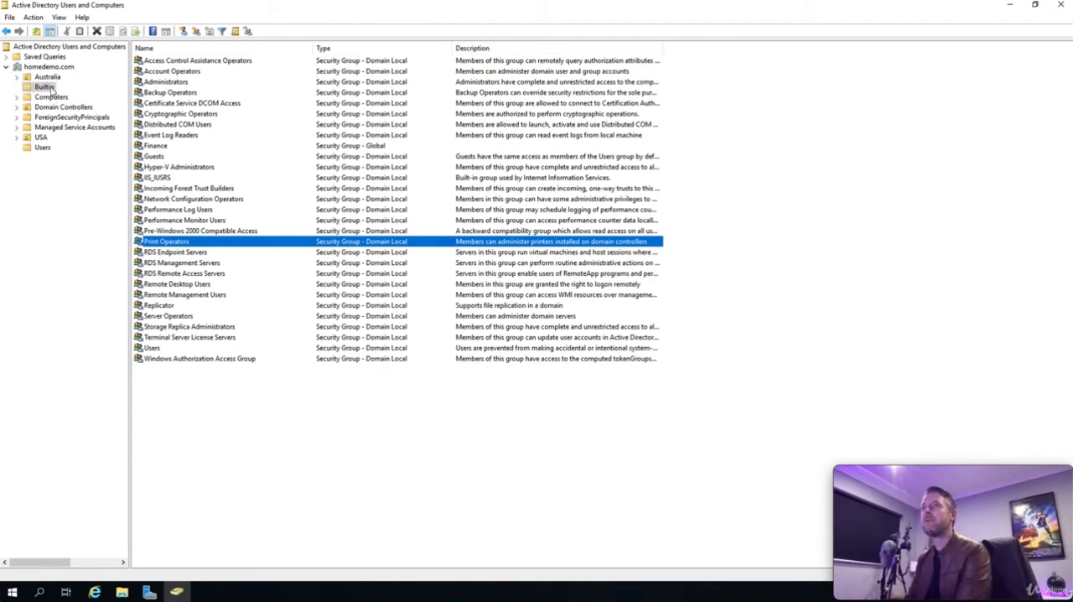
click(42, 148)
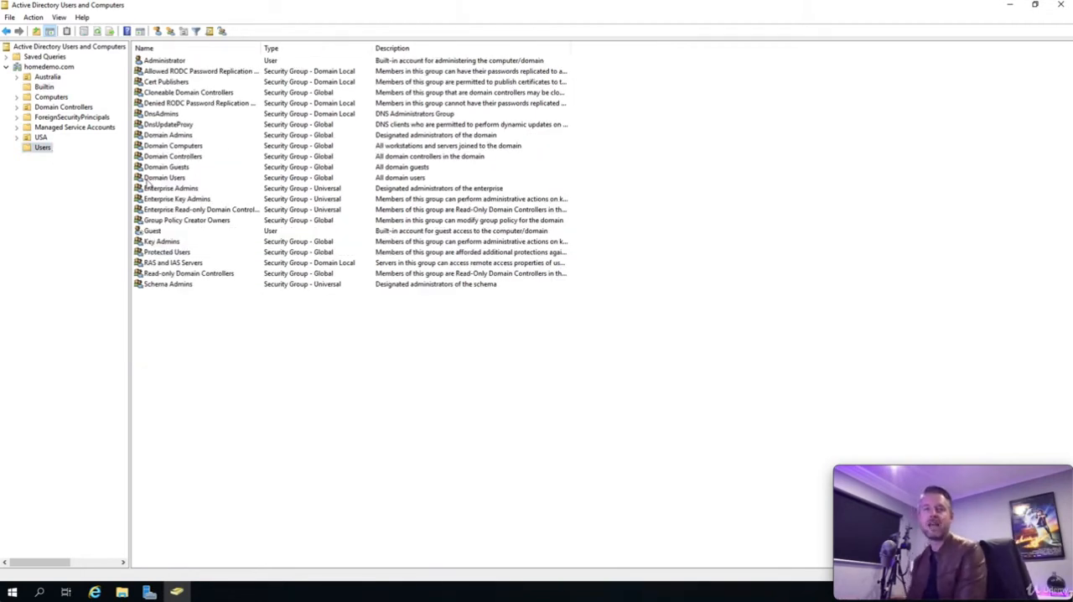
Step: Expand Australia and USA in the domain tree and create an organizational unit named Security Groups inside USA
click(17, 77)
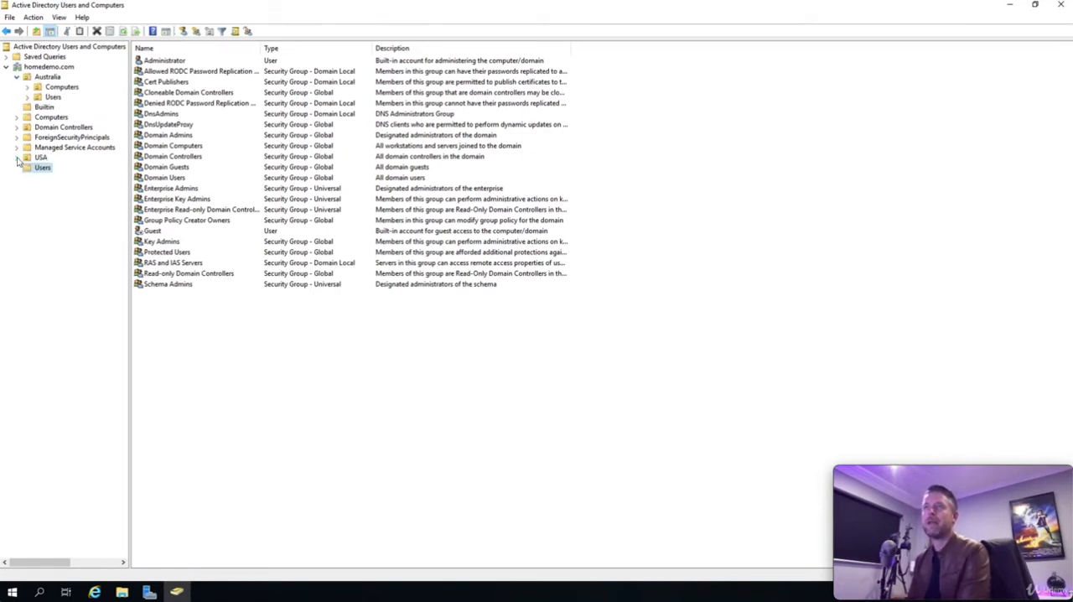
click(17, 158)
click(41, 159)
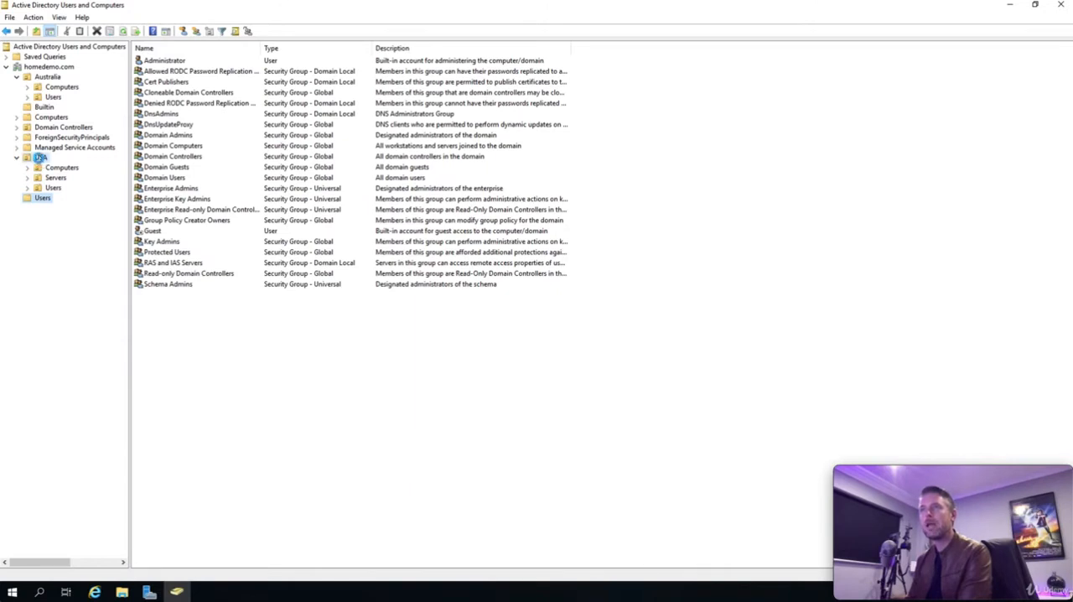
right_click(40, 158)
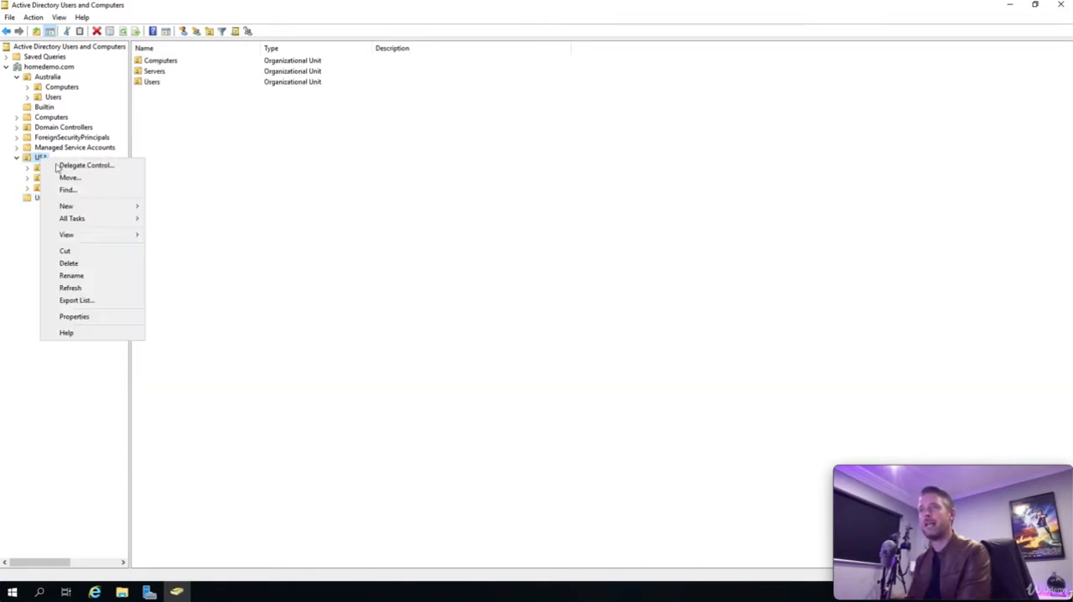
mouse_move(114, 207)
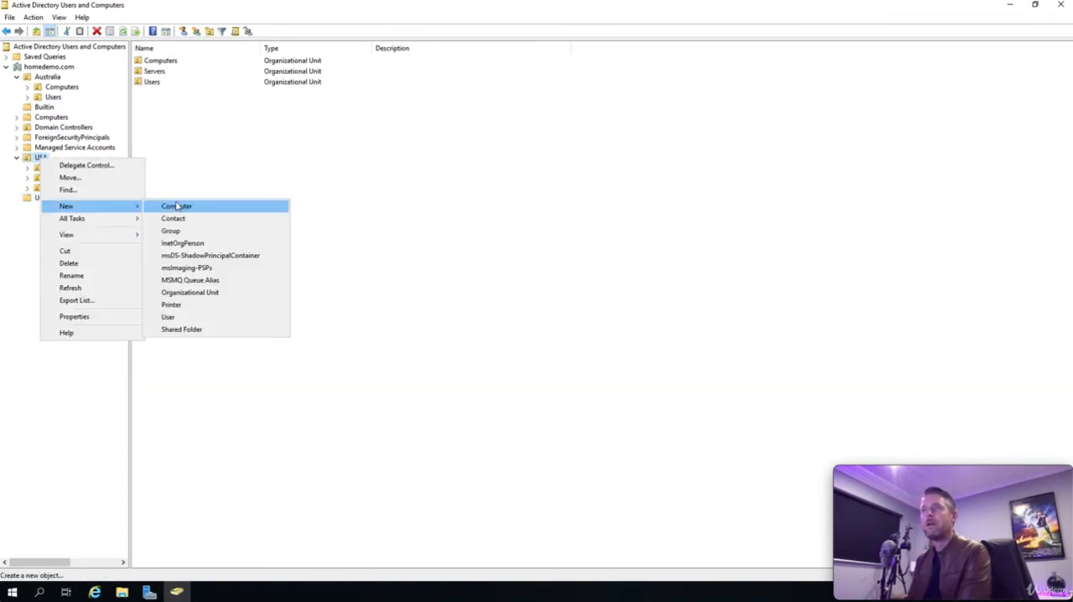
click(216, 294)
text(S)
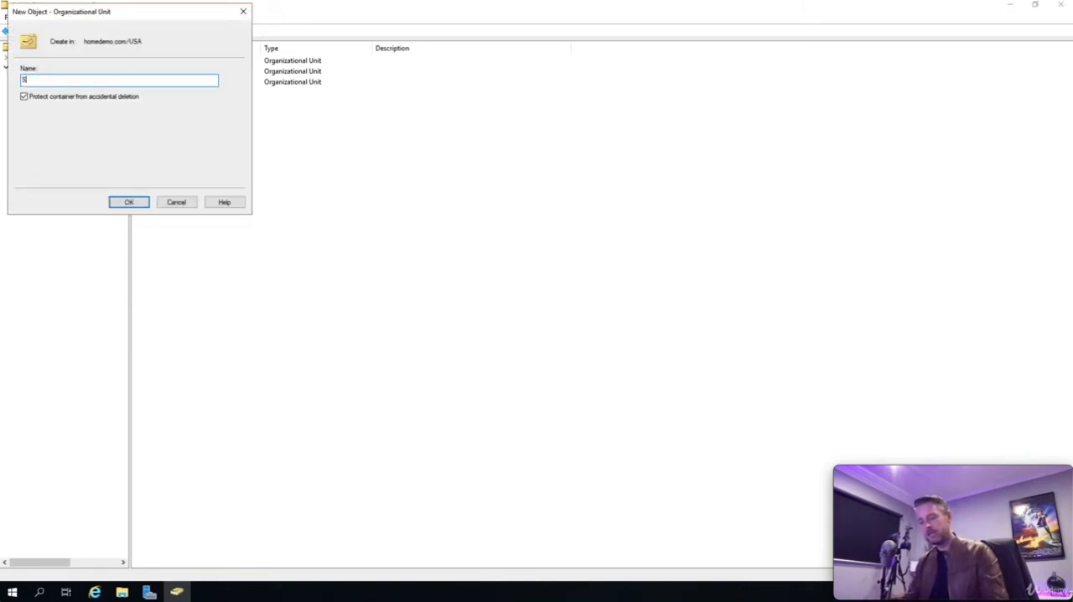
text(ecurity )
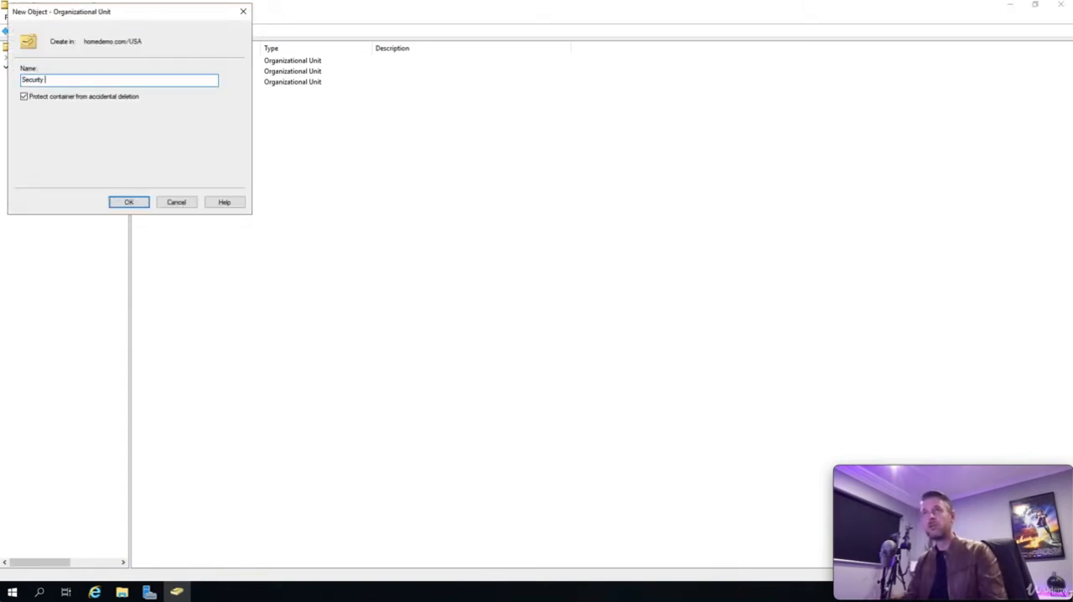
text(Groups)
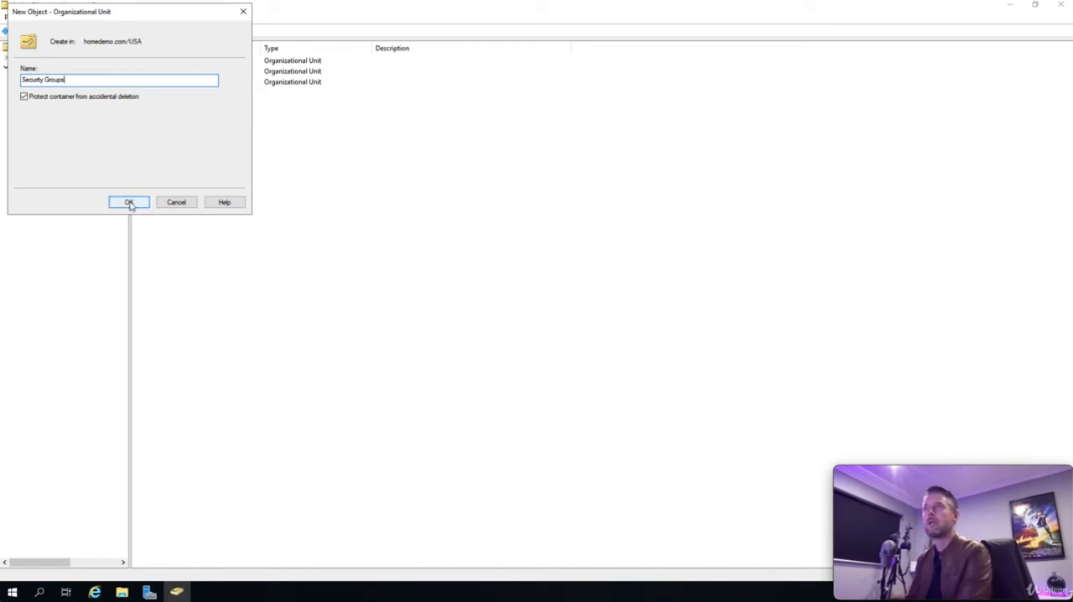
click(128, 203)
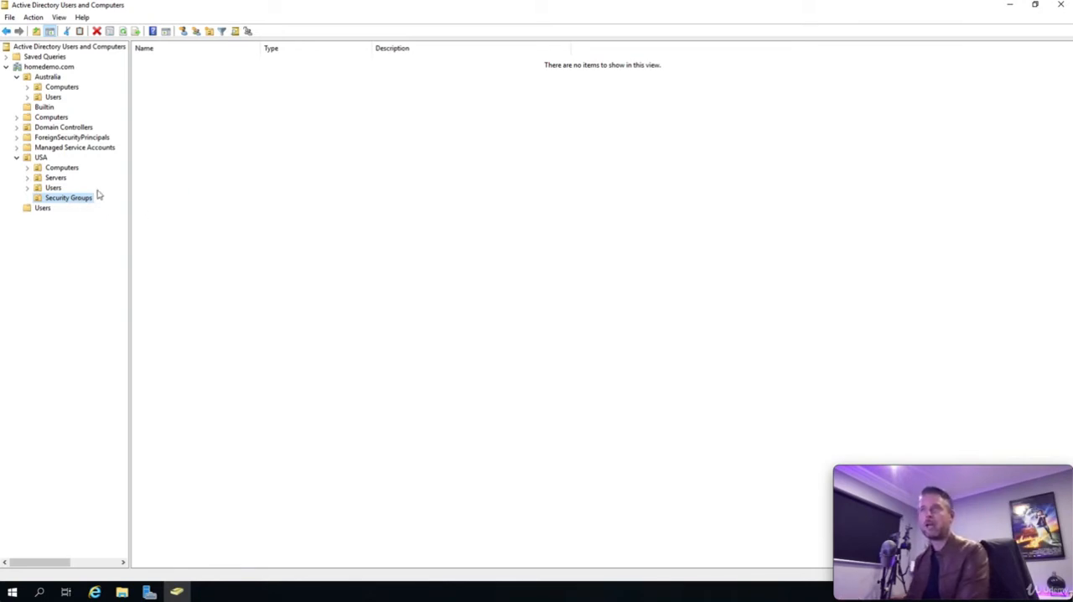
Step: Look through the contents of USA's Computers, Servers, Users and Security Groups organizational units
click(63, 168)
click(57, 178)
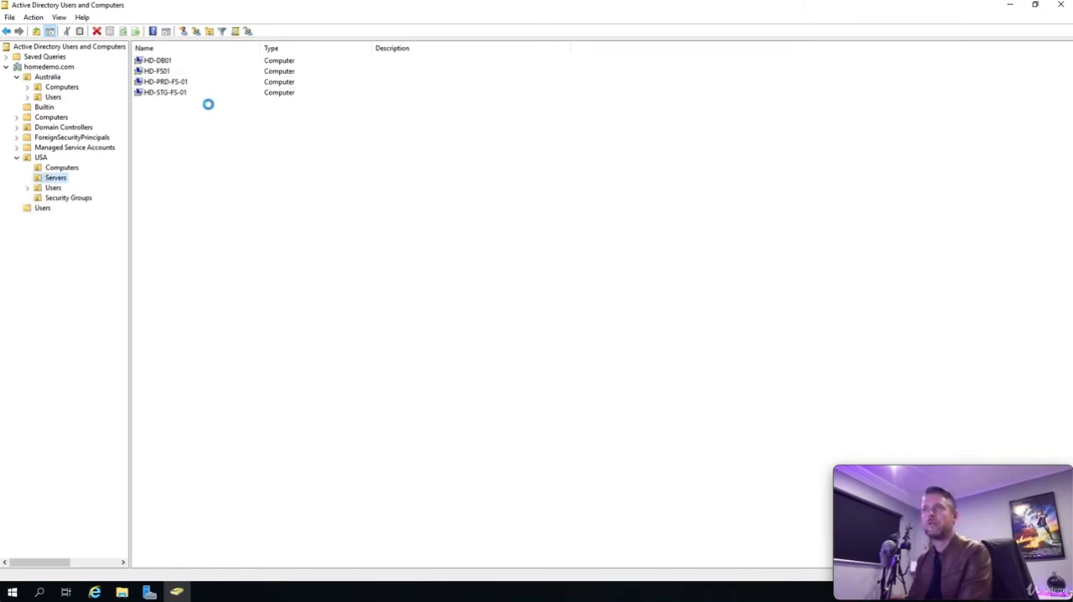
click(53, 188)
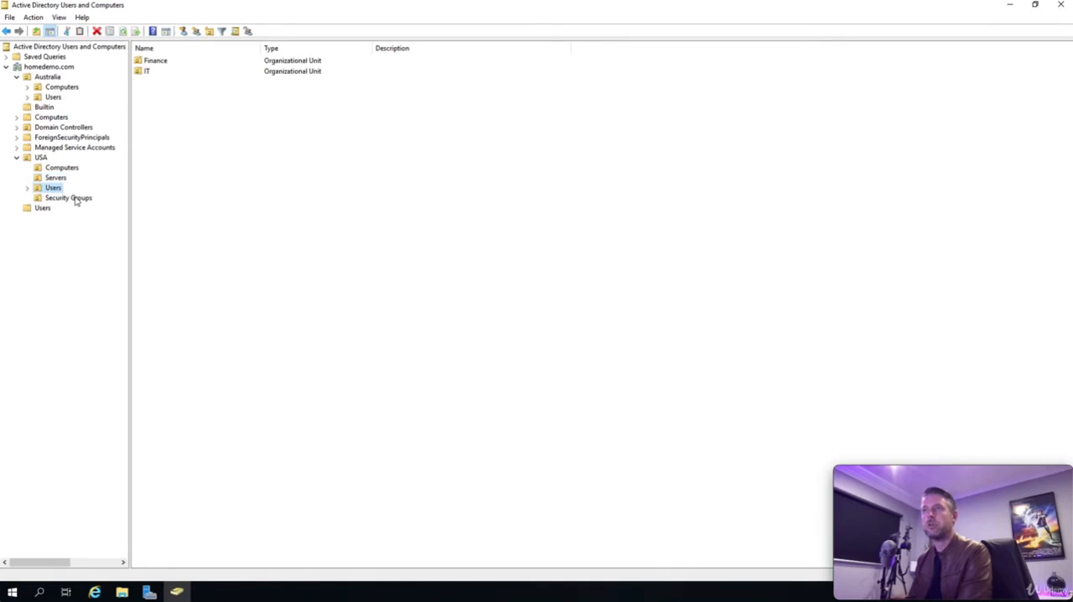
click(88, 198)
Step: Create an organizational unit named Security Groups inside Australia
right_click(48, 78)
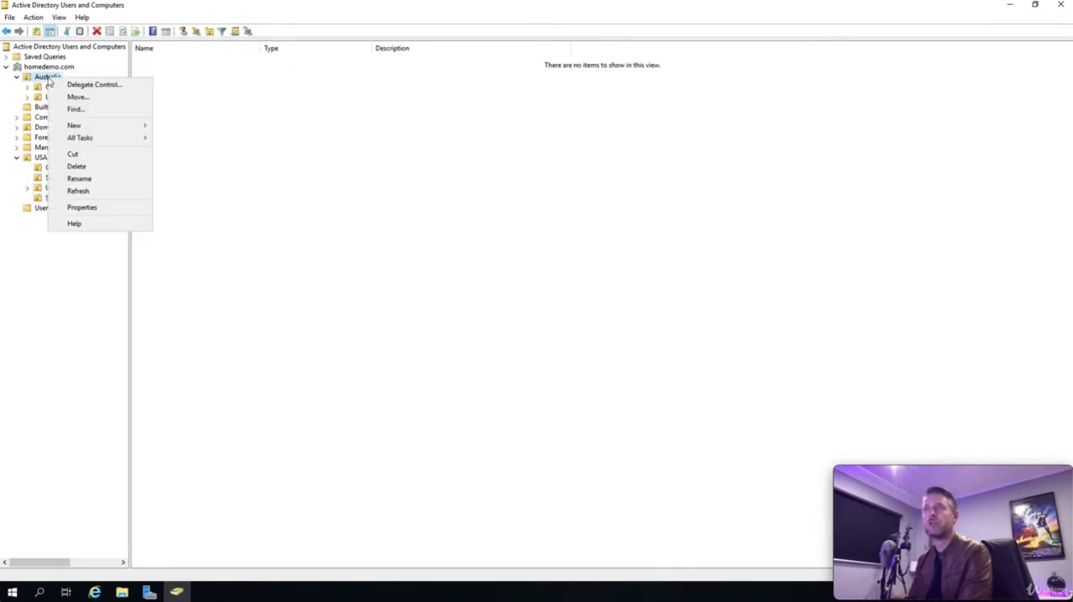
mouse_move(97, 128)
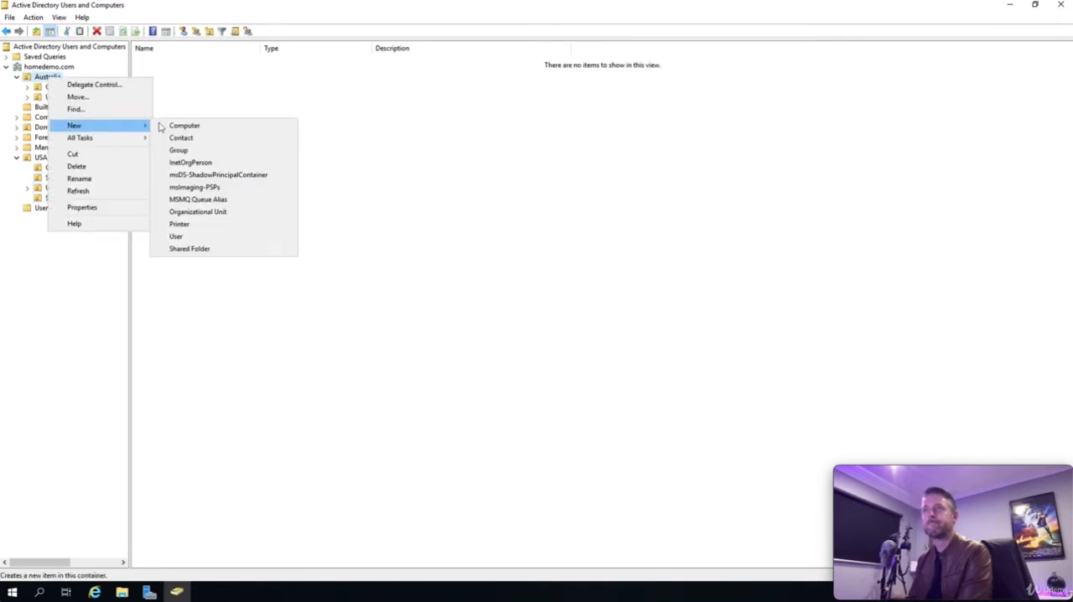
click(198, 212)
text(Sec)
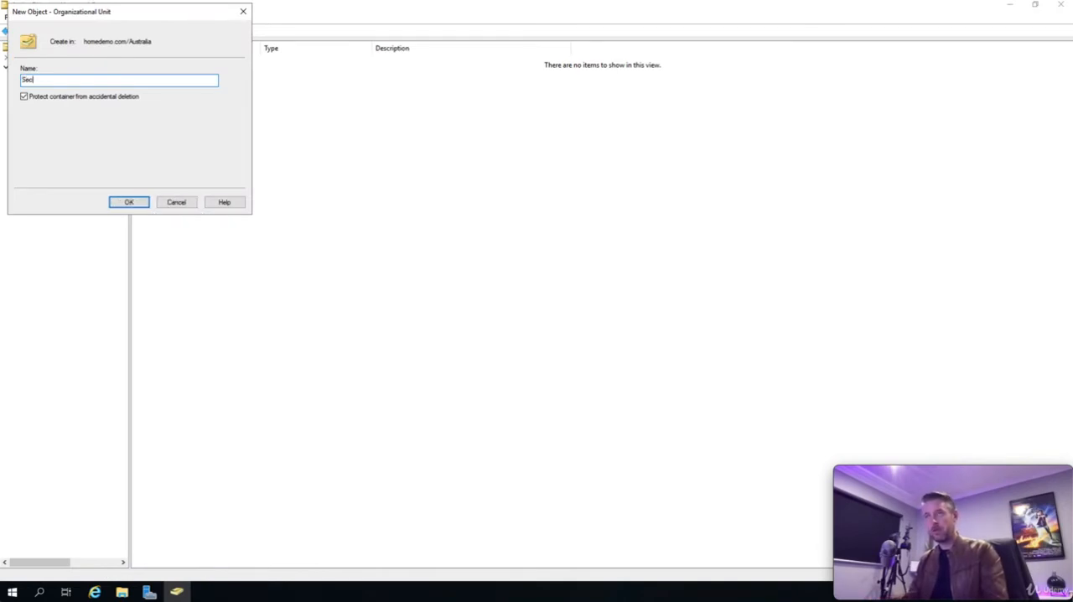
text(urity Groups)
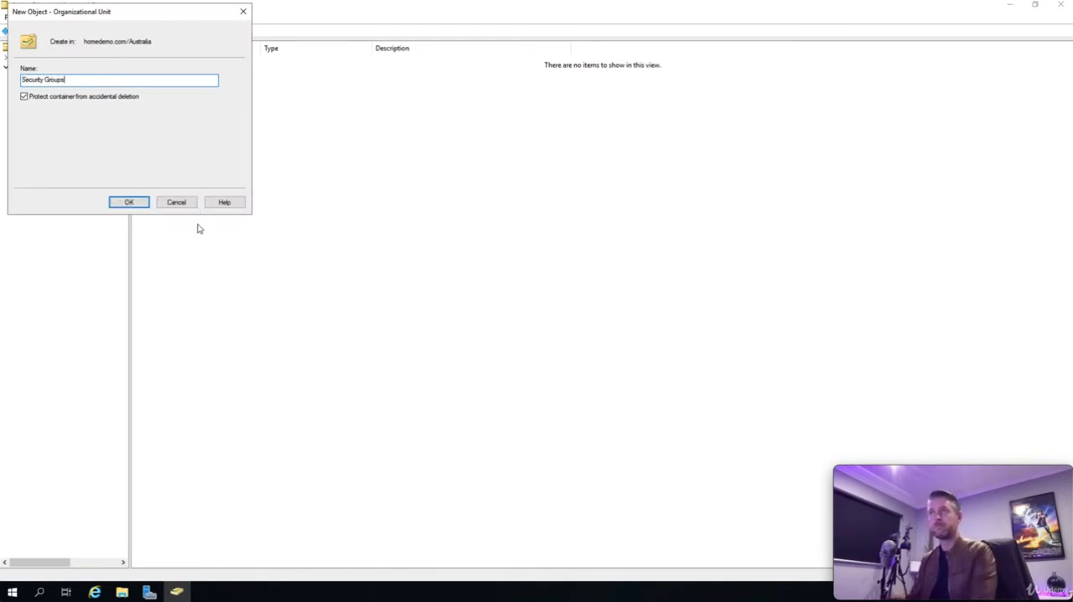
click(132, 202)
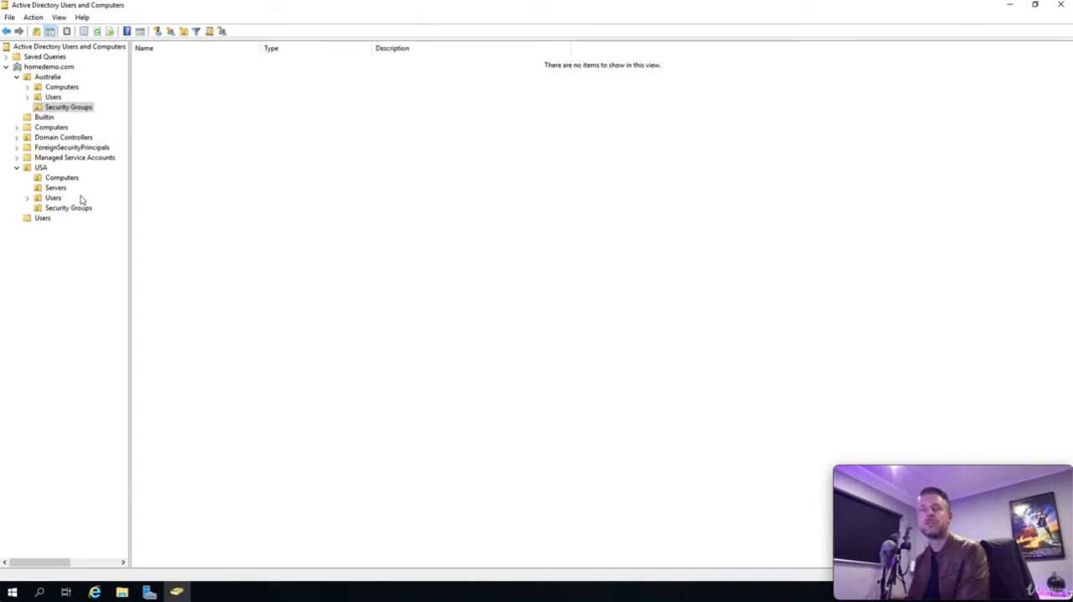
Step: Examine the user accounts in the Administrators unit under Australia's Users, along with Australia's Security Groups unit
click(53, 98)
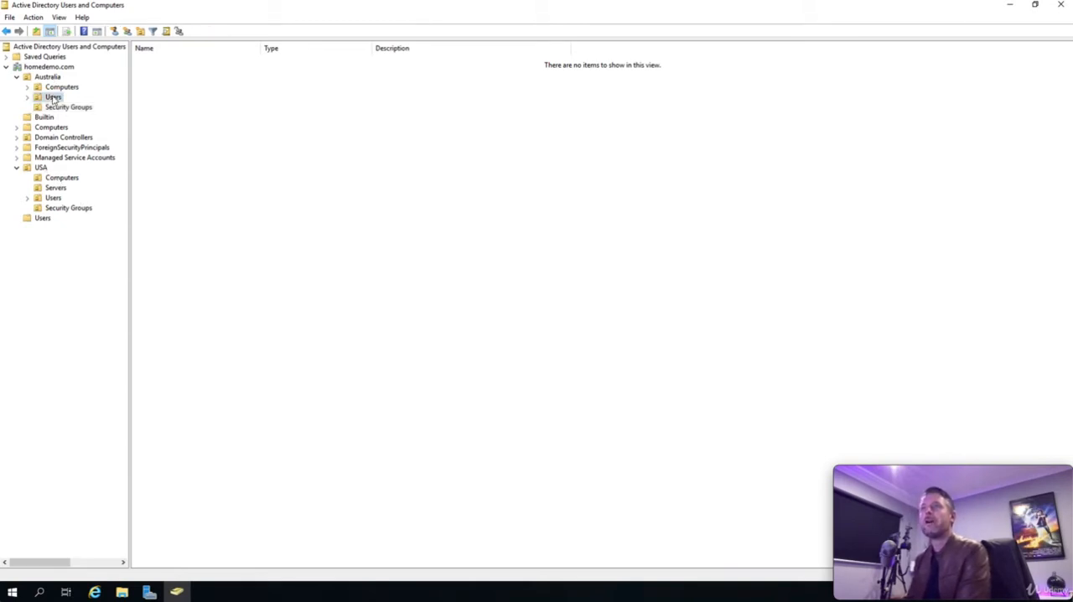
click(27, 97)
click(67, 108)
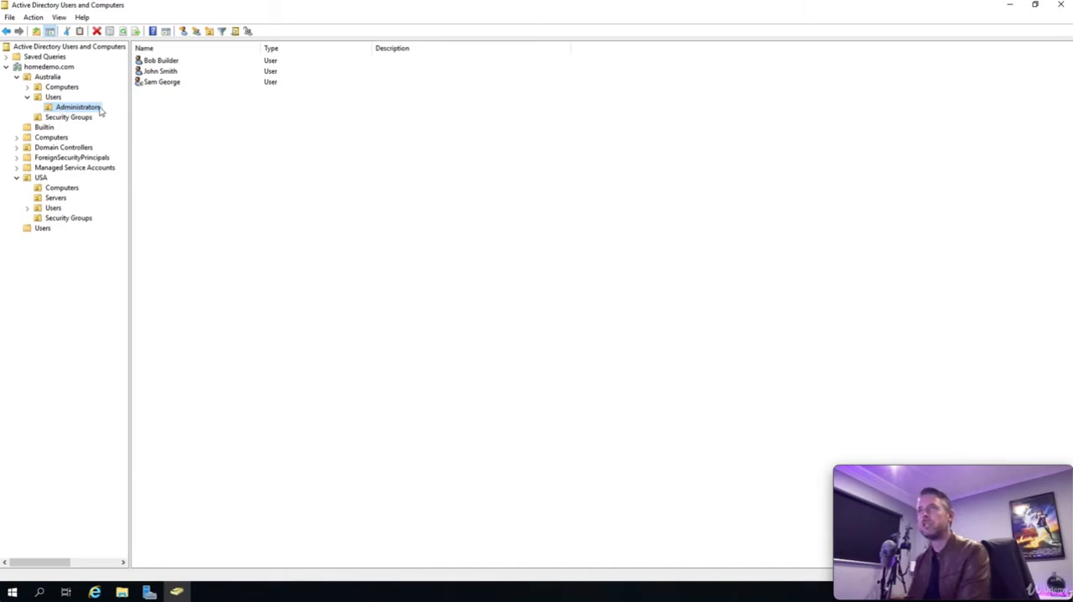
drag(182, 133, 150, 86)
click(191, 132)
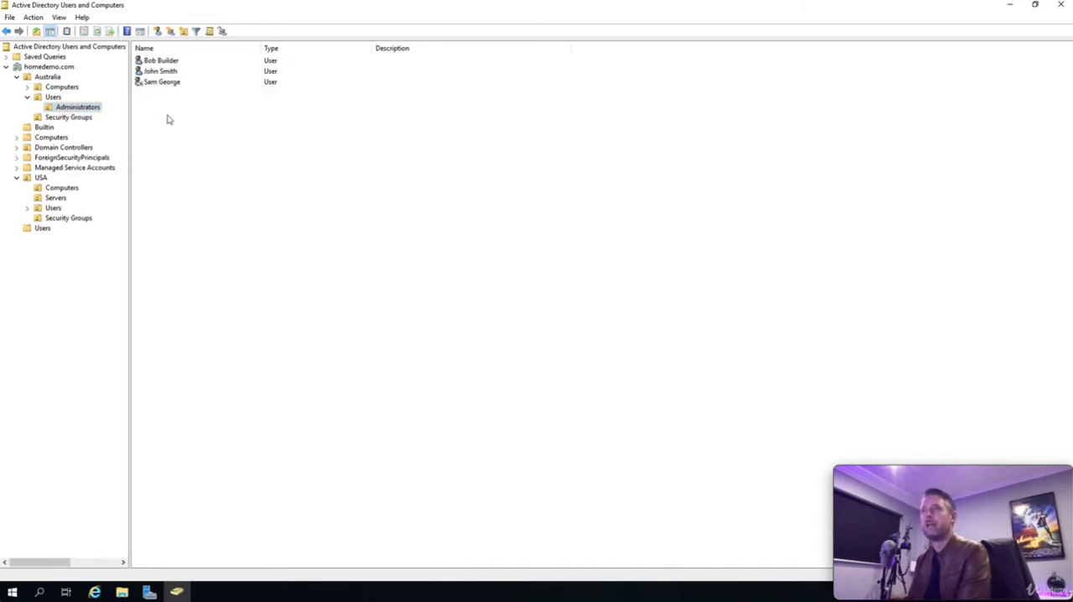
click(64, 119)
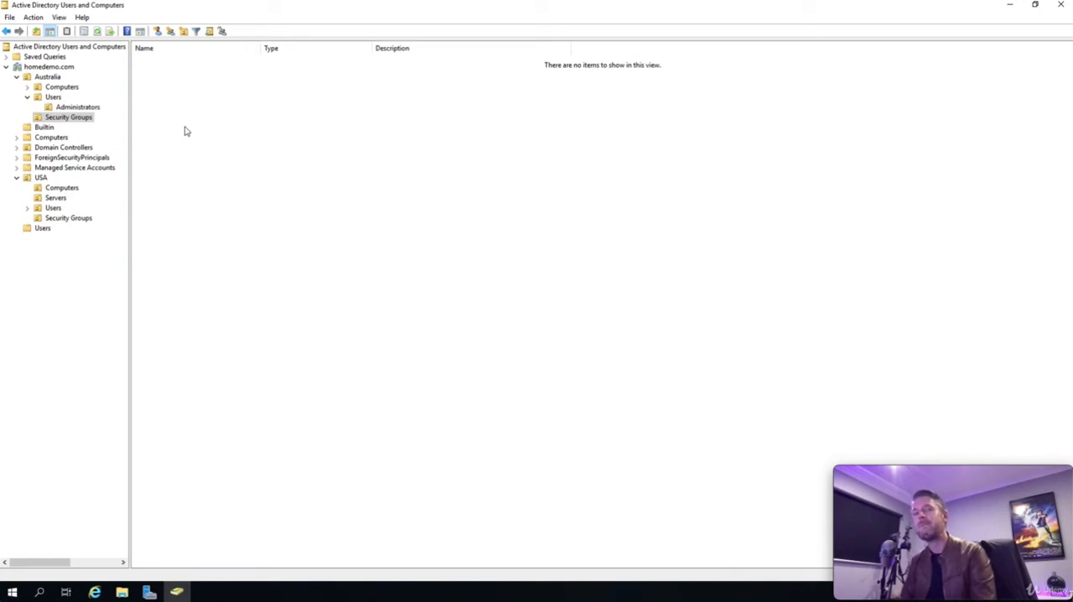
click(80, 109)
Step: Create a security group named Admins with Universal scope in Australia's Security Groups unit
click(68, 117)
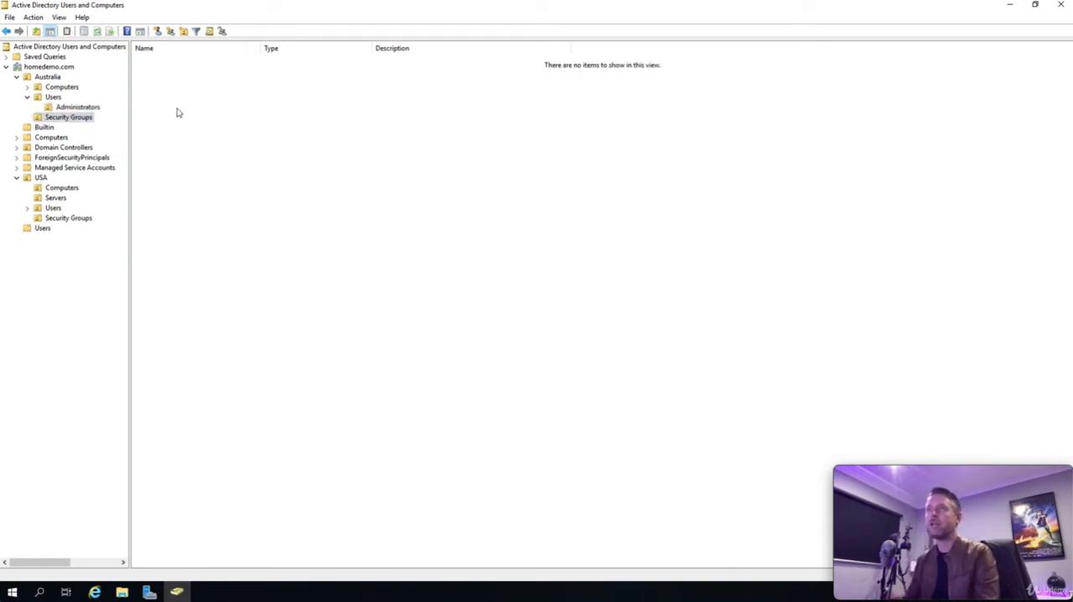
right_click(189, 106)
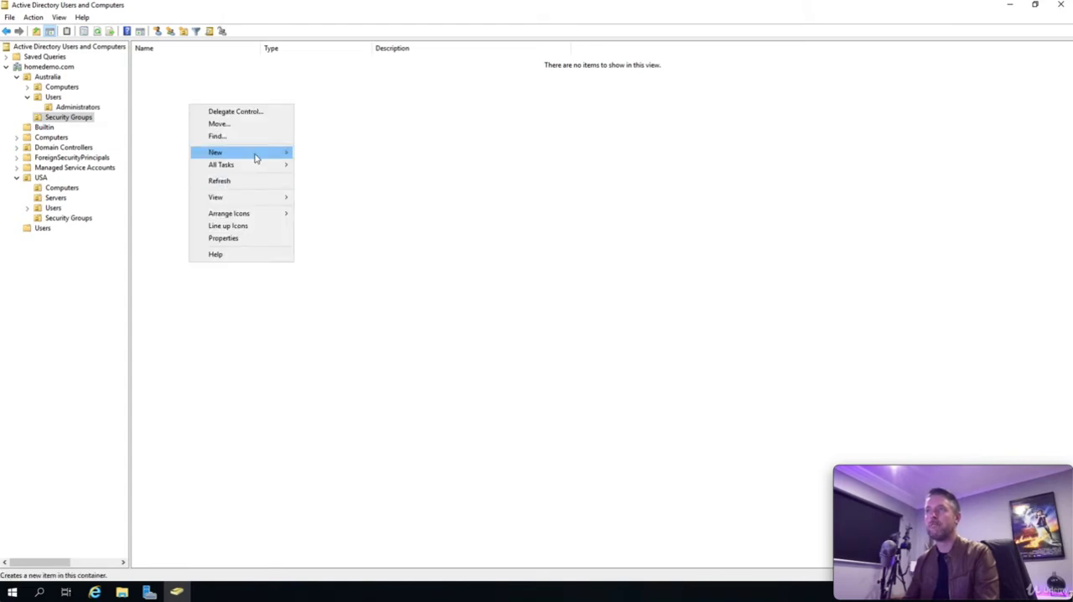
mouse_move(256, 157)
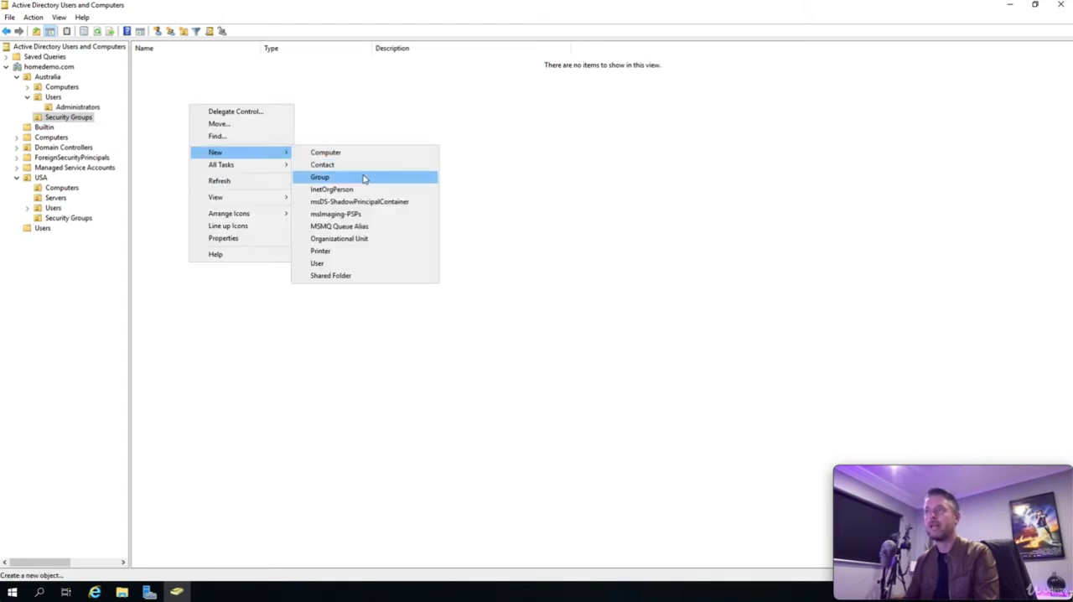
click(333, 178)
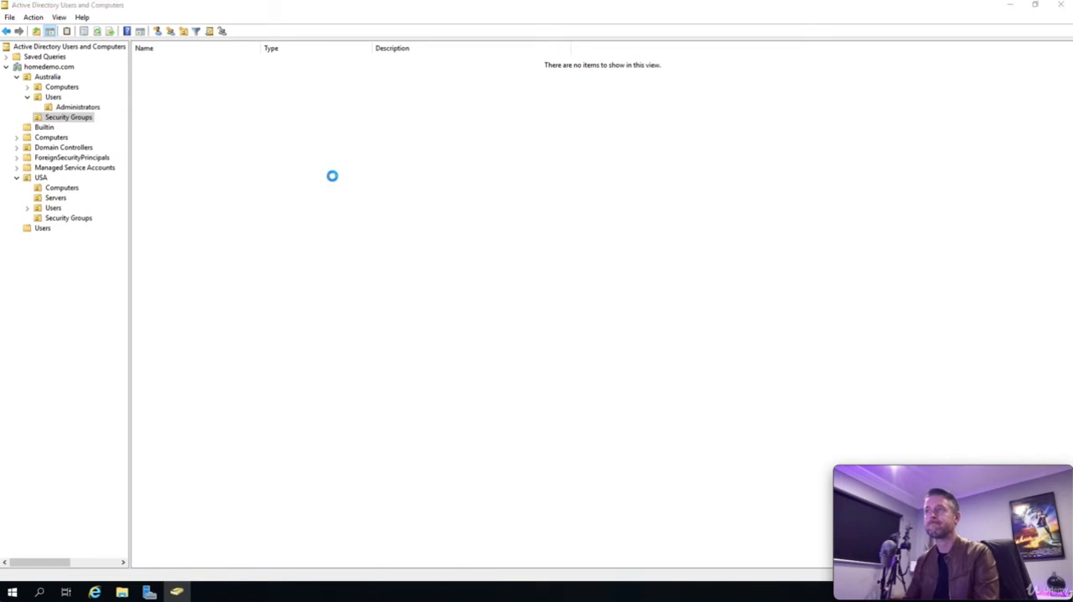
drag(122, 16, 351, 97)
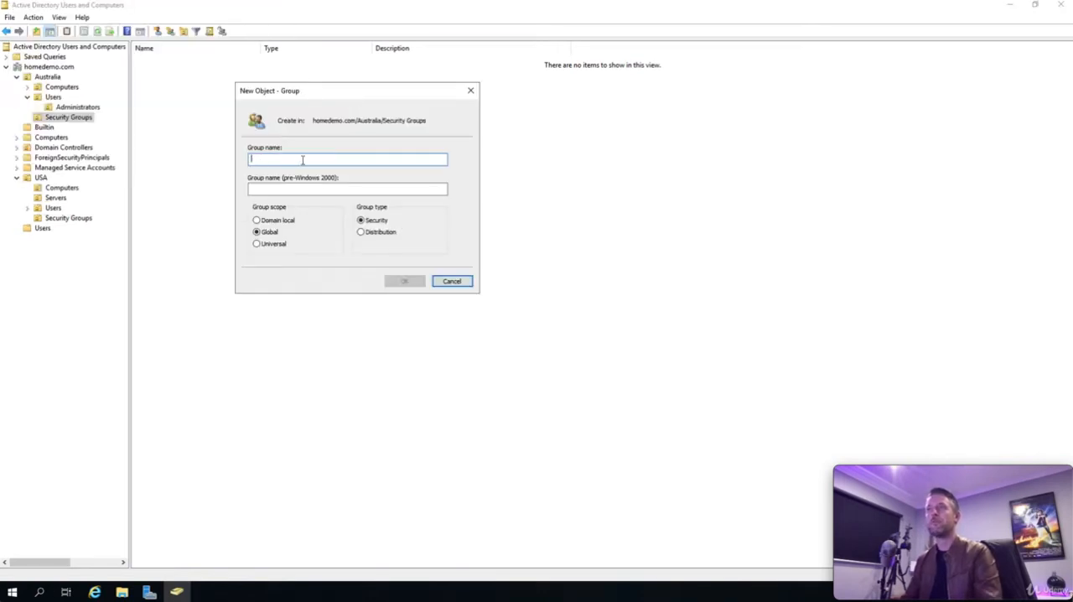
text(Admins)
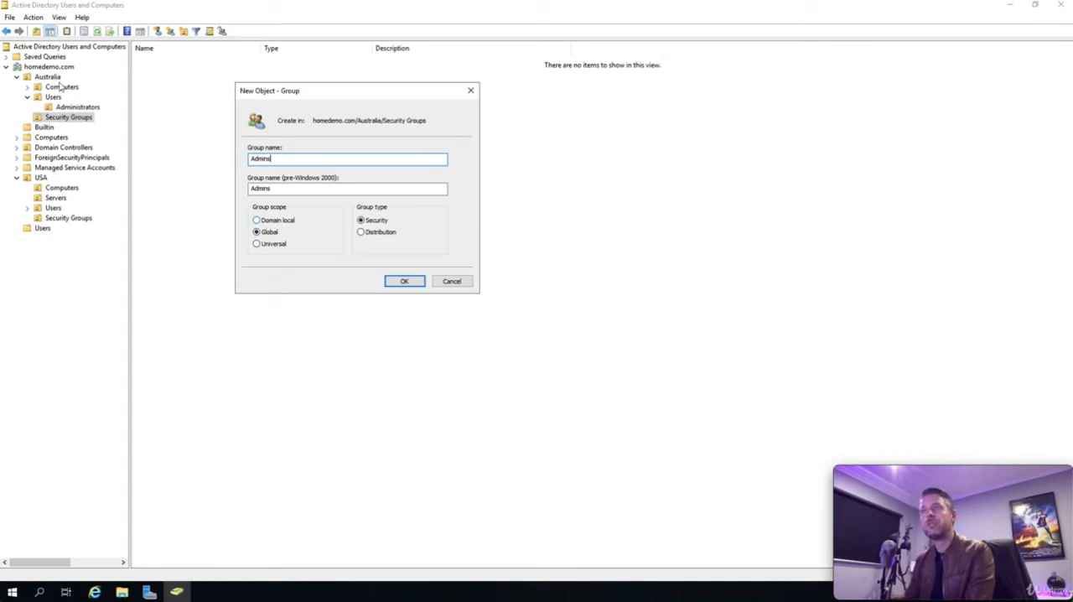
click(266, 245)
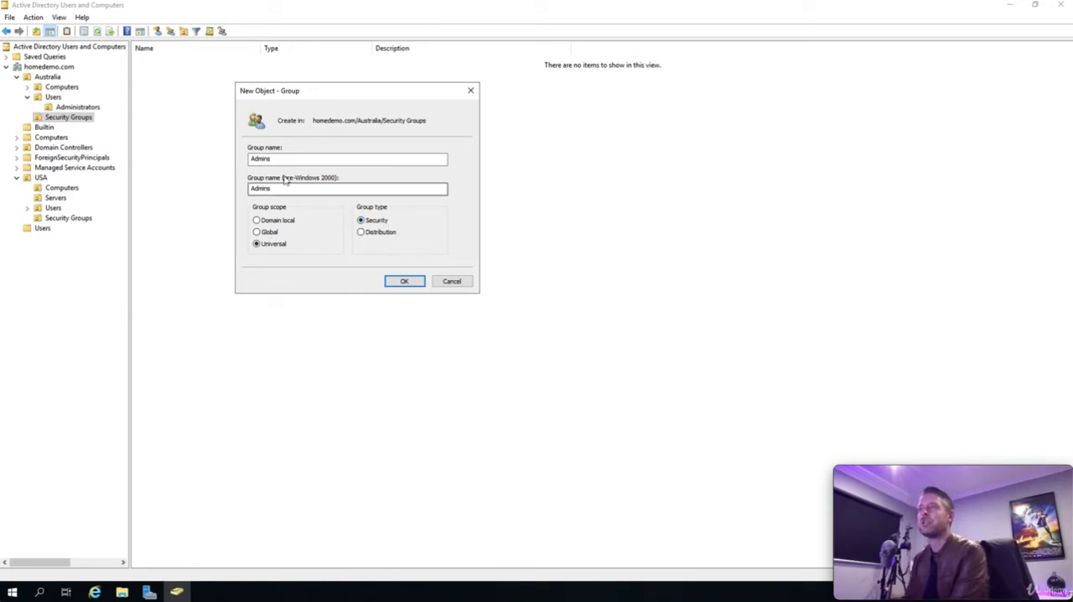
click(405, 282)
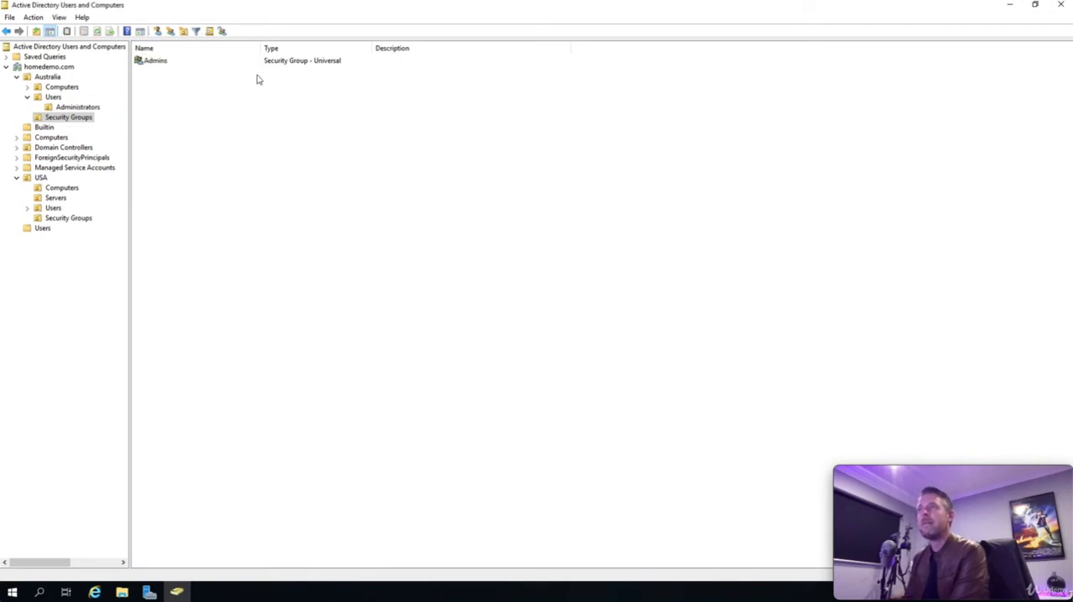
Step: Examine the object types that can be selected when adding members to the Admins group
double_click(156, 61)
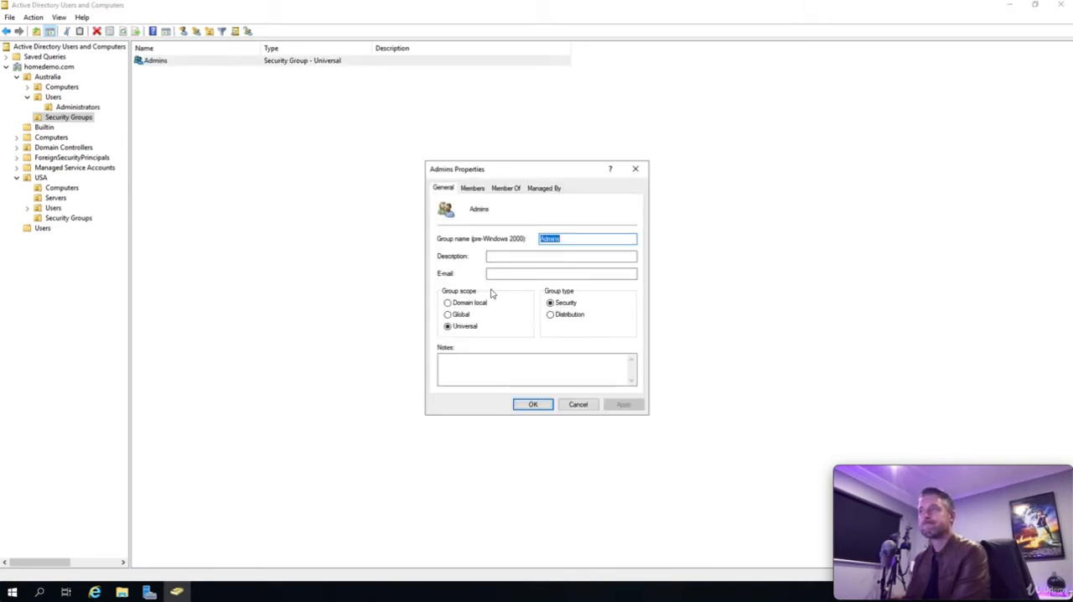
click(473, 190)
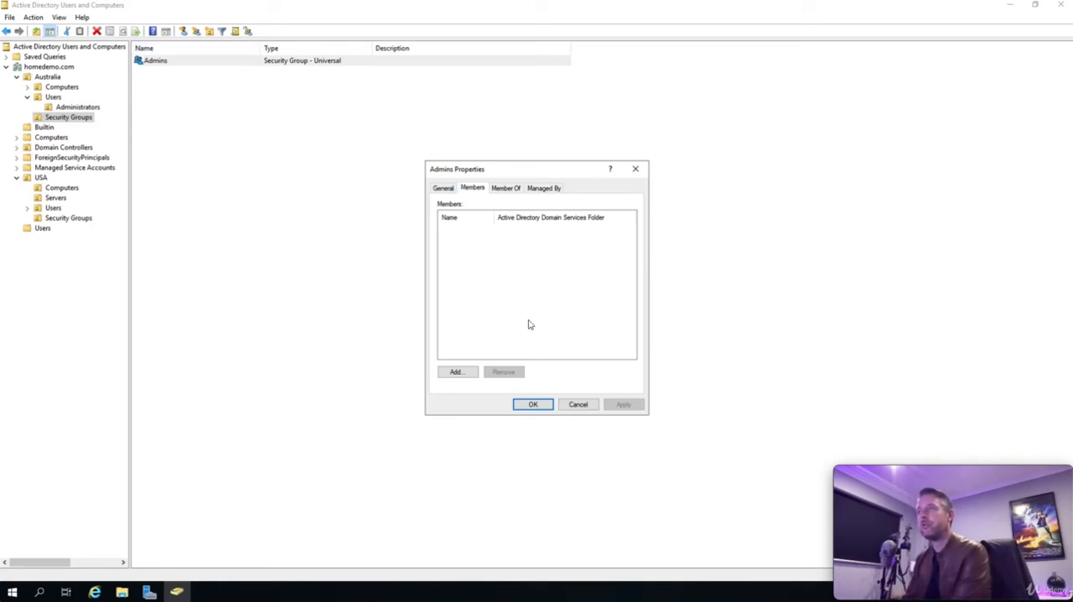
click(458, 372)
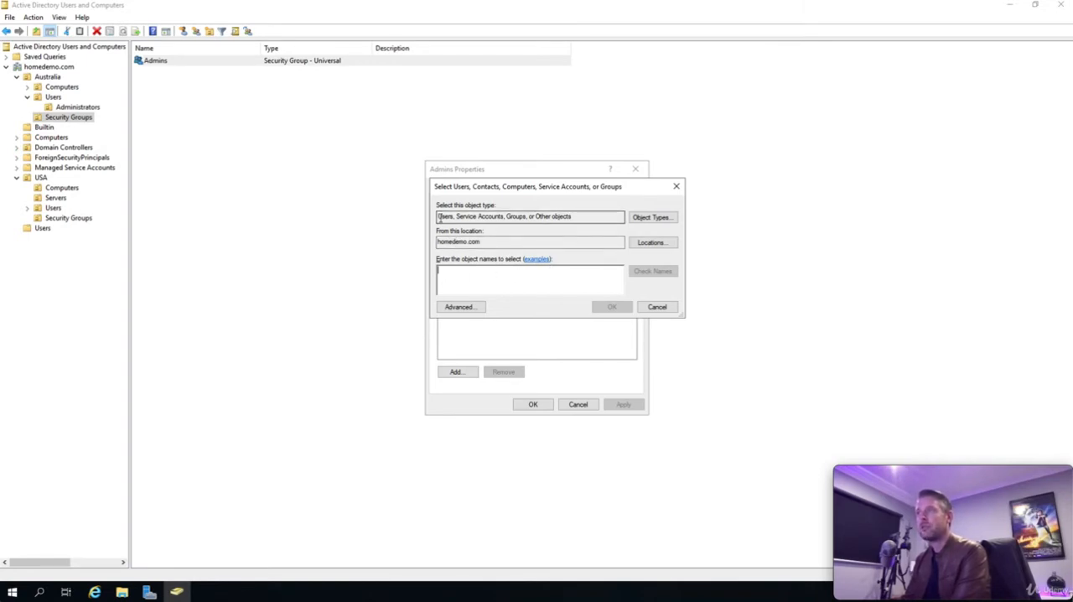
drag(438, 217, 573, 219)
click(619, 218)
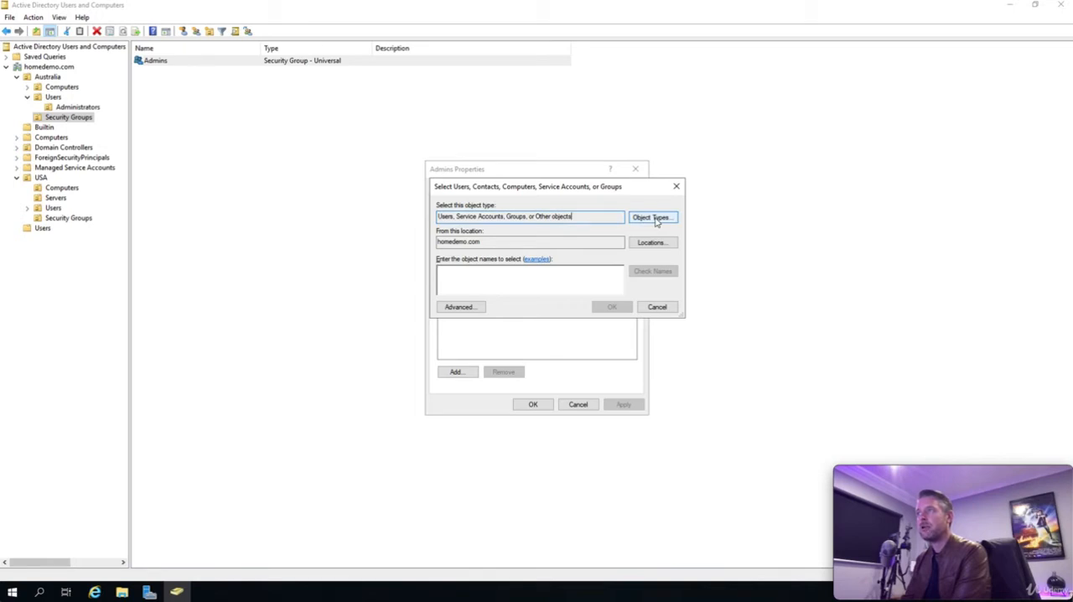
click(653, 218)
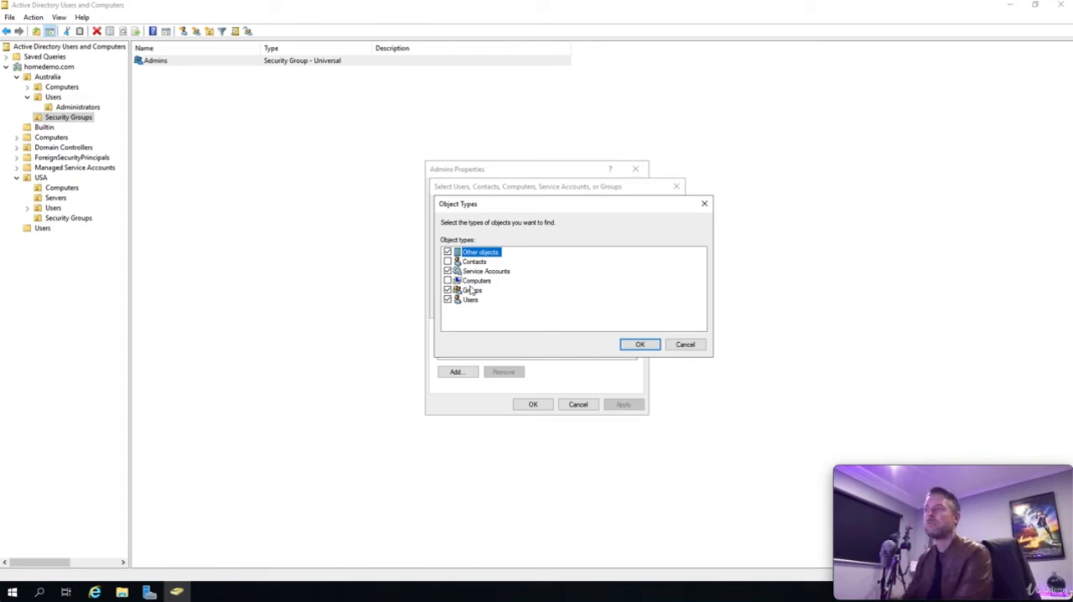
drag(495, 206, 628, 207)
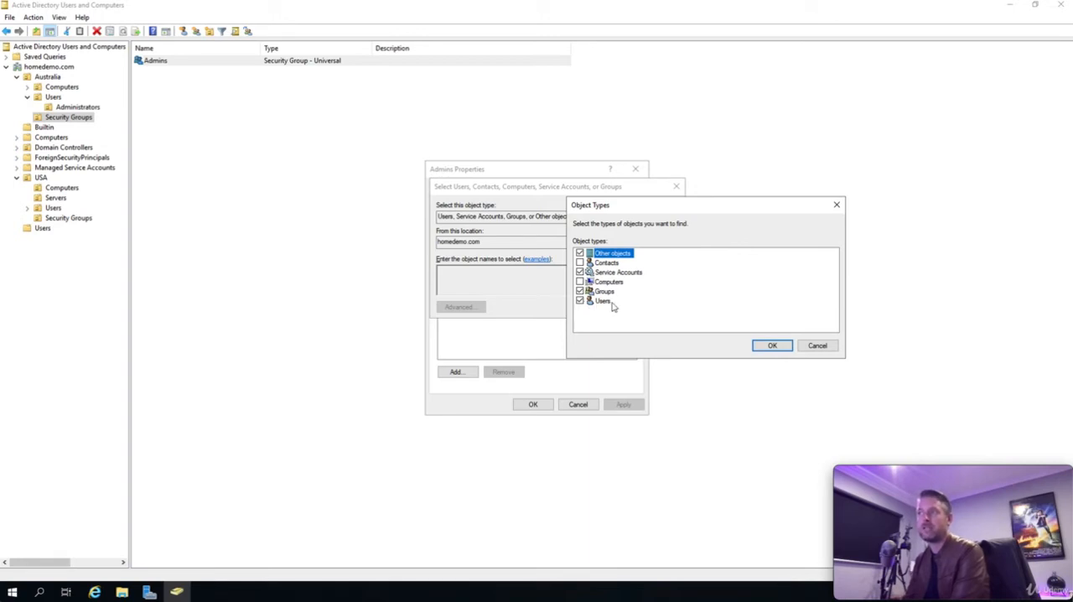
click(817, 346)
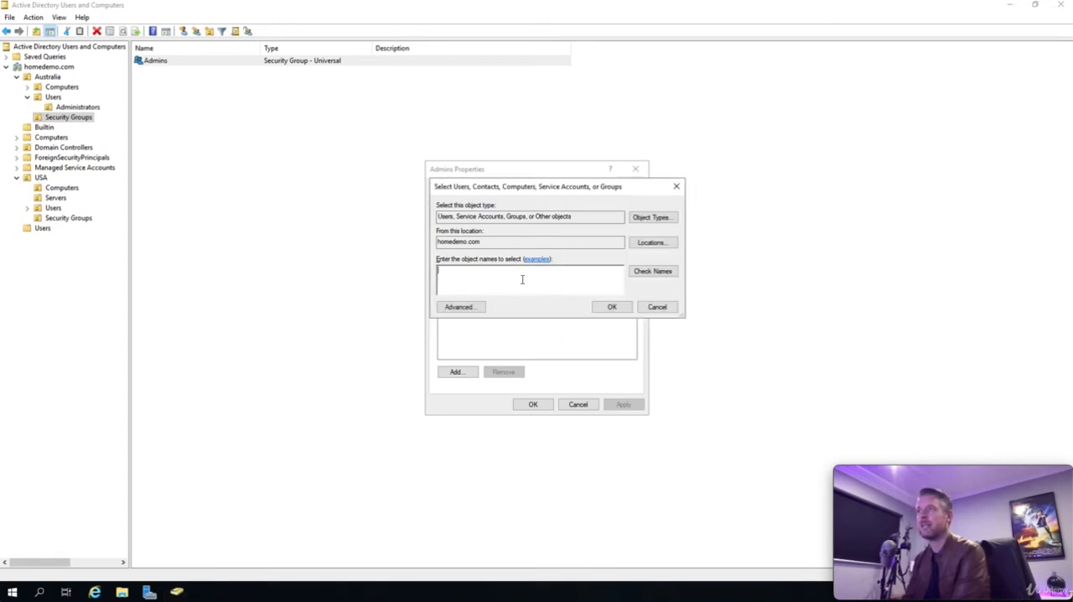
Step: Look through the search locations under homedemo.com and keep the whole domain as the member search location
click(651, 243)
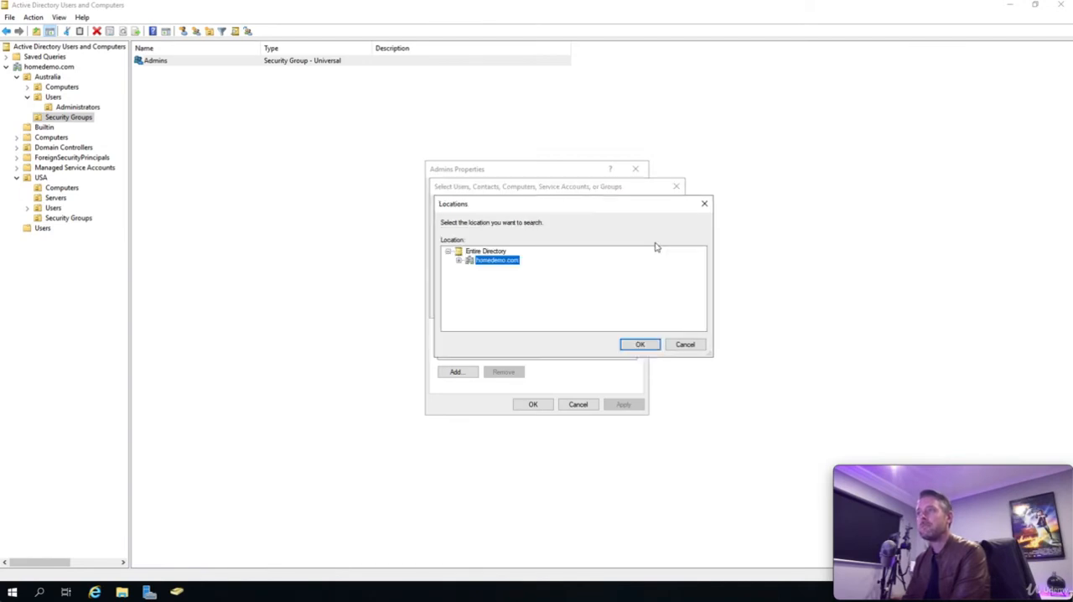
click(458, 261)
click(458, 261)
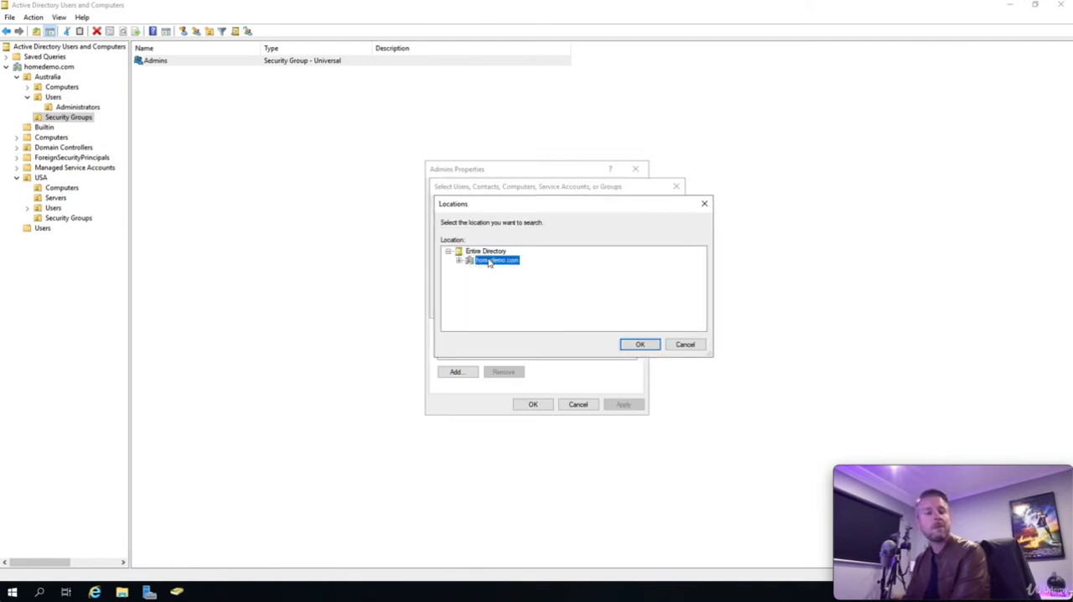
click(458, 260)
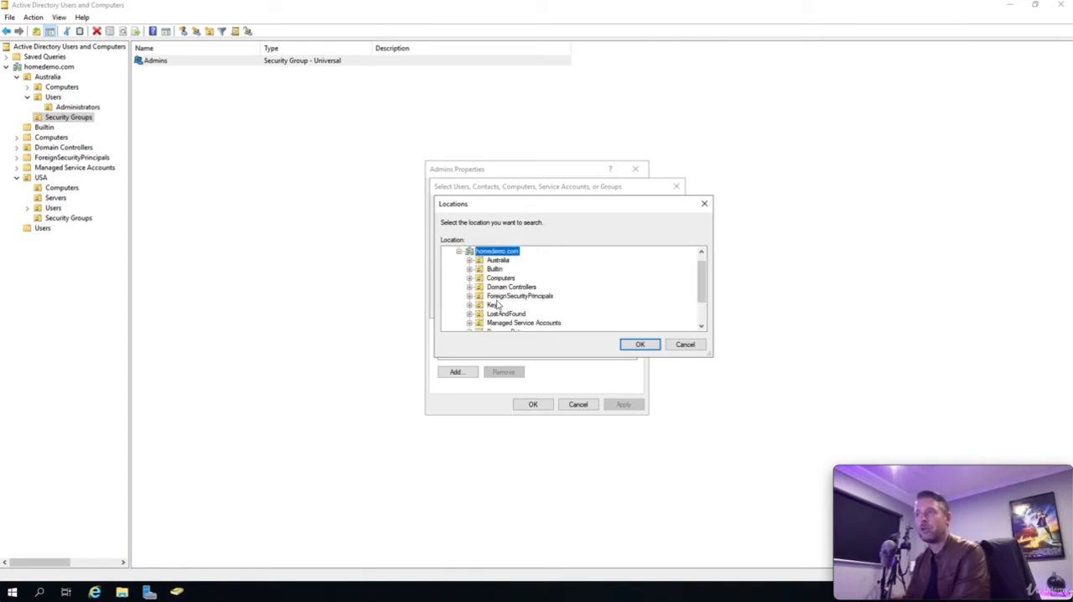
click(459, 251)
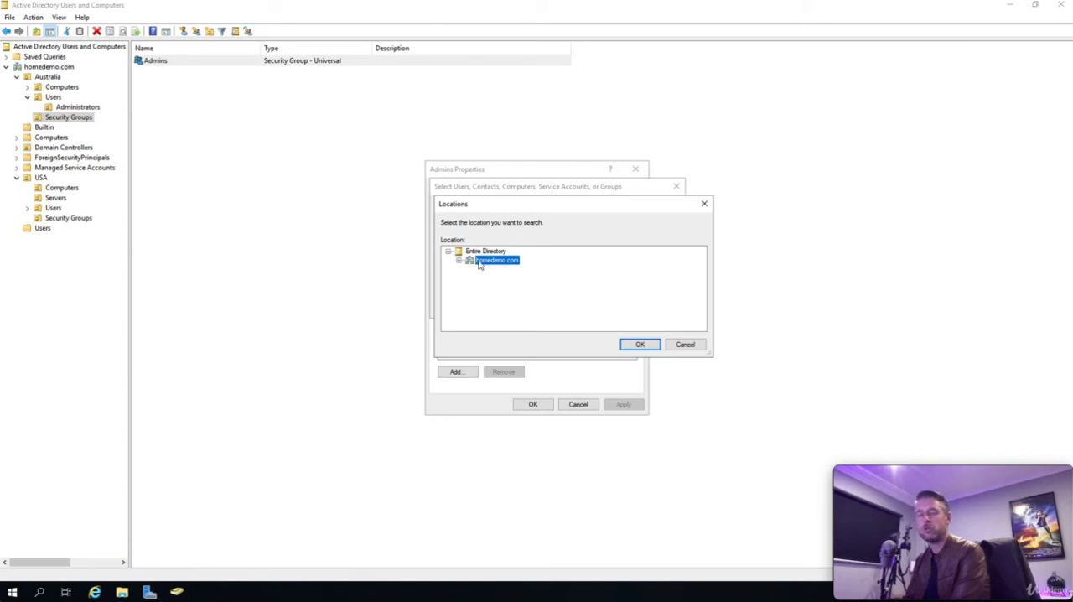
click(639, 345)
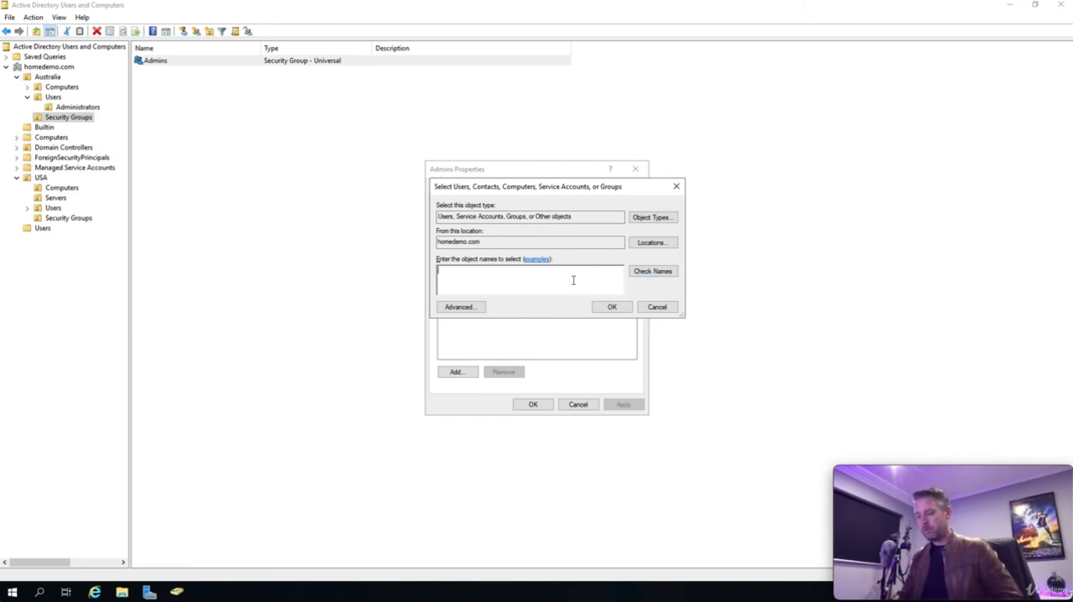
Step: Check a user's first name against the directory as an Admins member, and discard the selection
text(john)
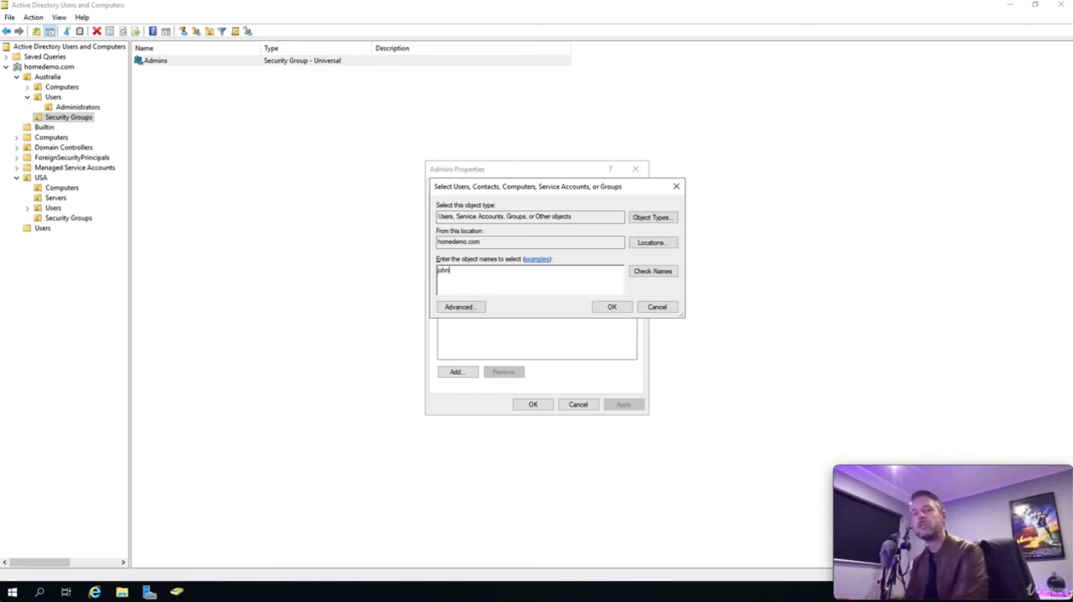
click(653, 273)
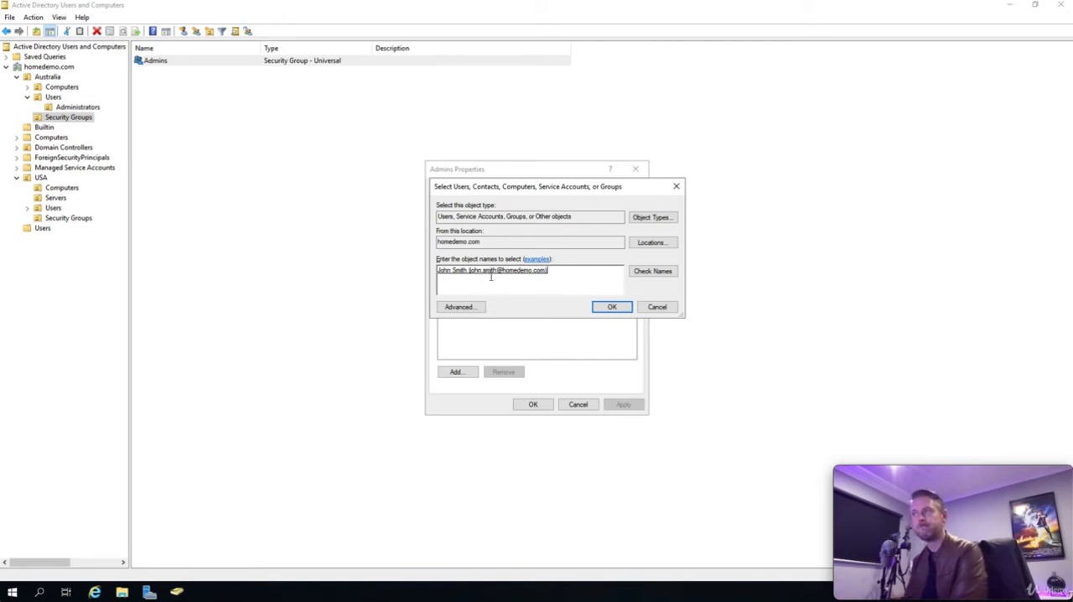
click(654, 307)
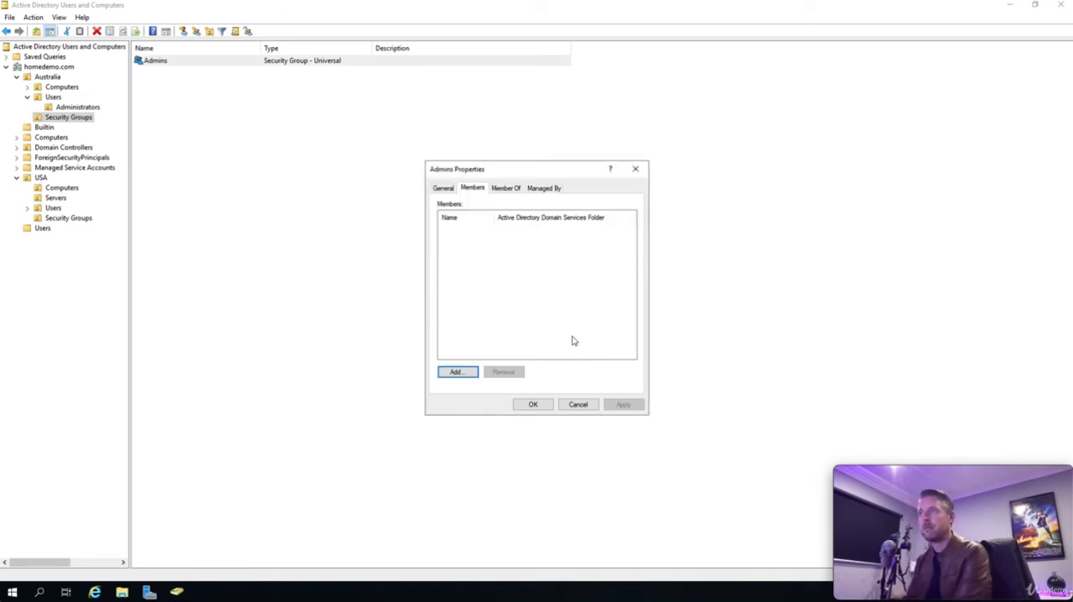
click(579, 405)
click(76, 107)
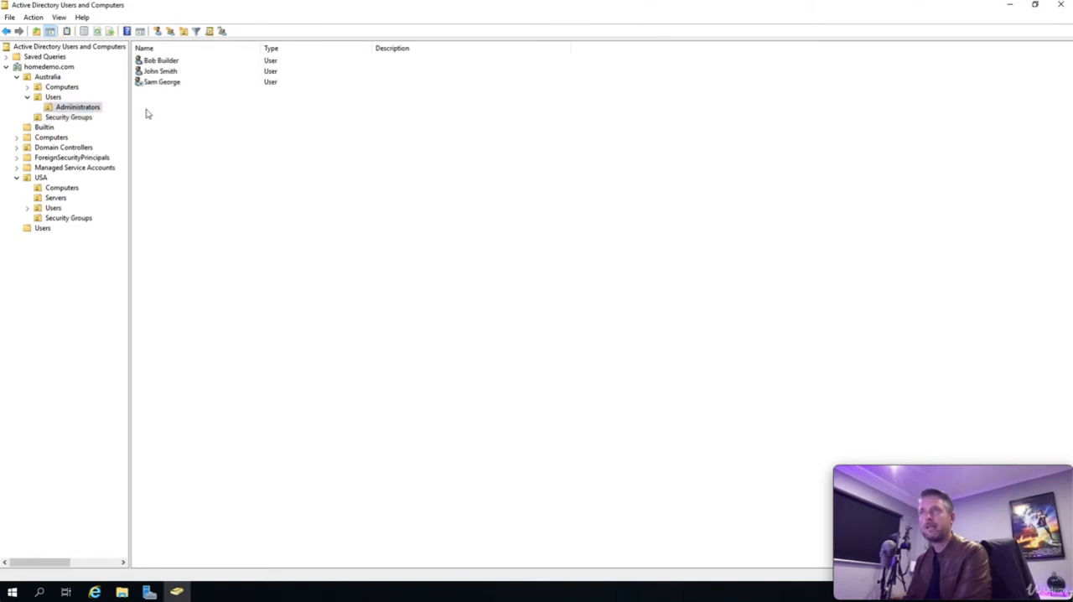
right_click(169, 119)
mouse_move(235, 171)
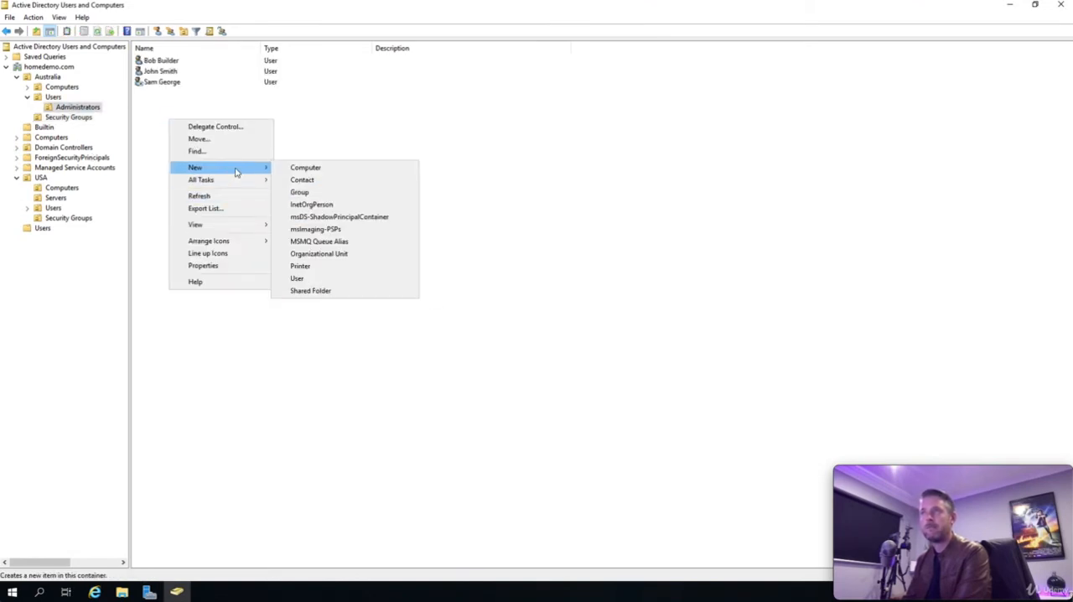
click(304, 278)
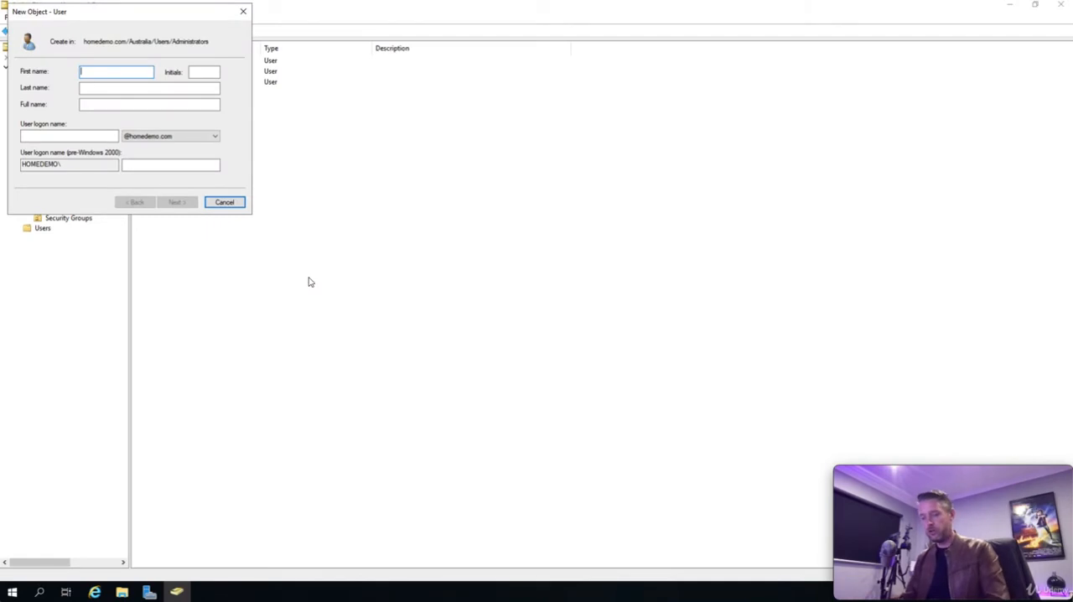
text(John)
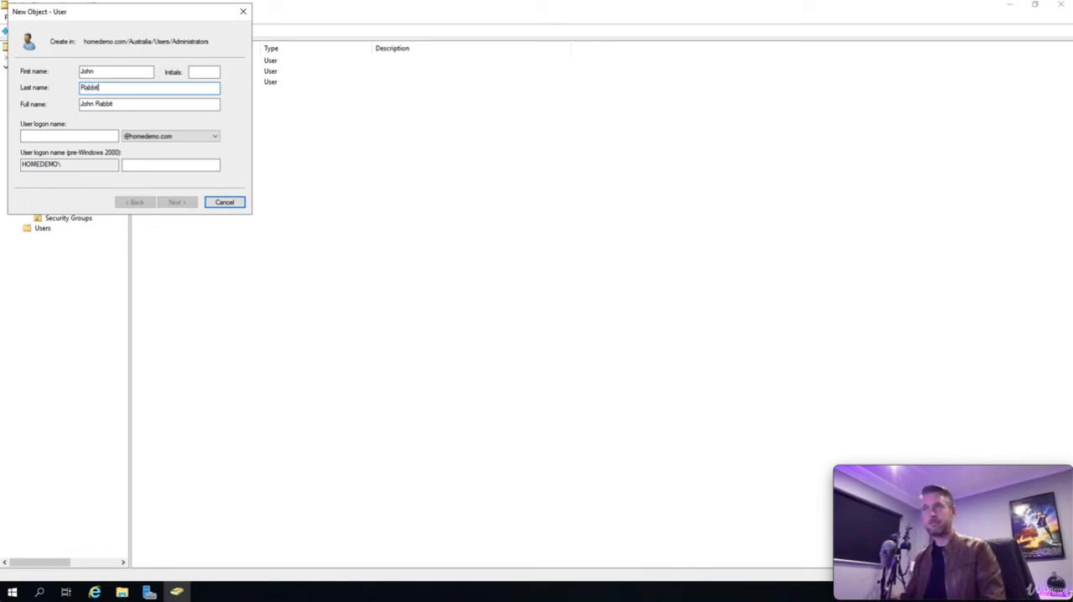
click(66, 137)
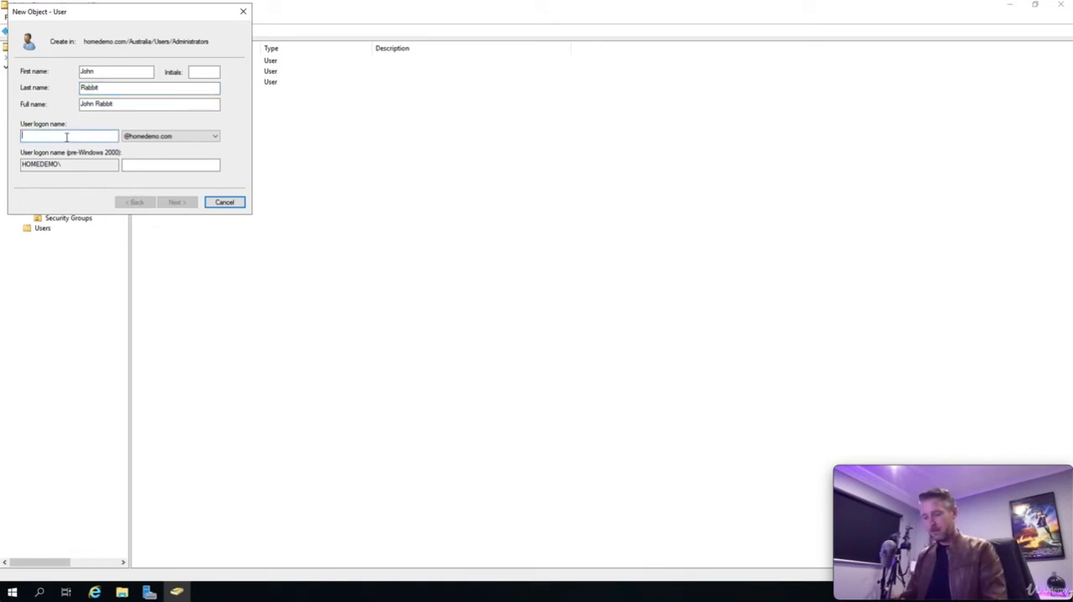
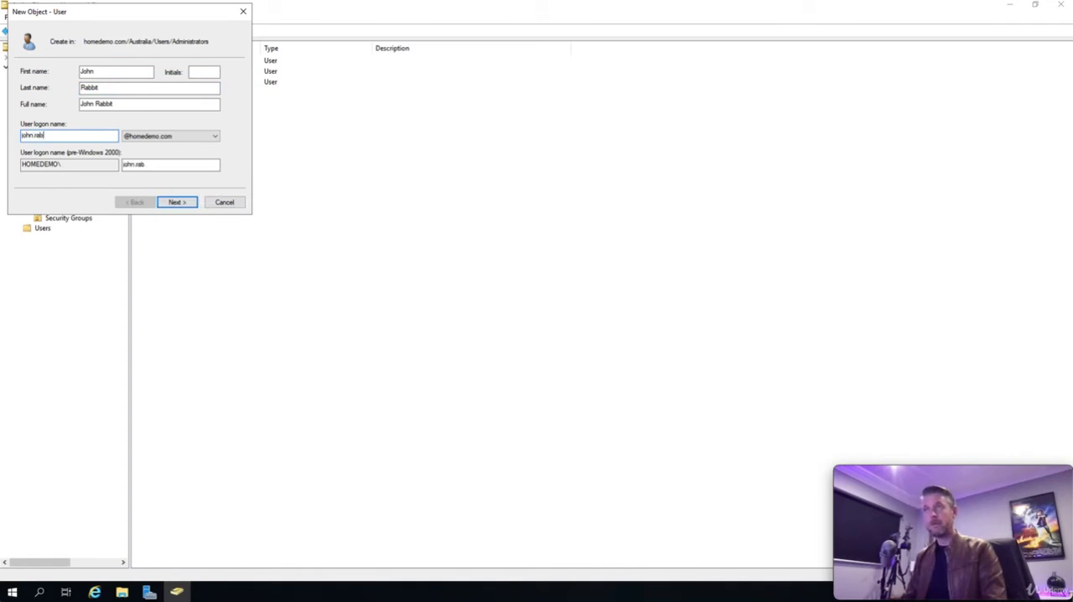
click(174, 202)
Step: Turn off the password change at next logon, enter and confirm the account password, and finish creating the user
click(47, 109)
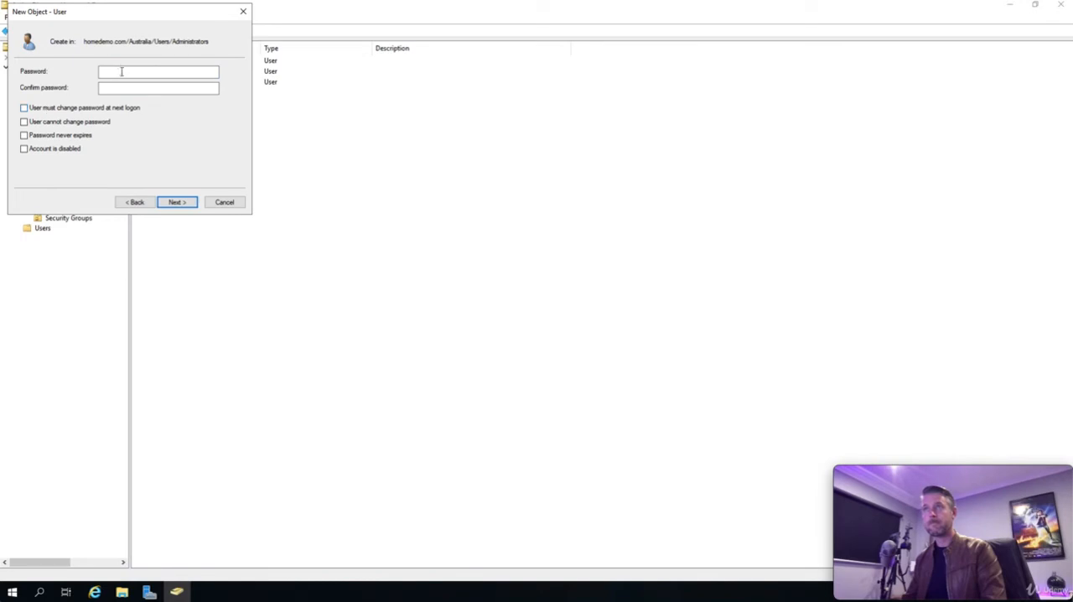
text(••••••••)
key(Tab)
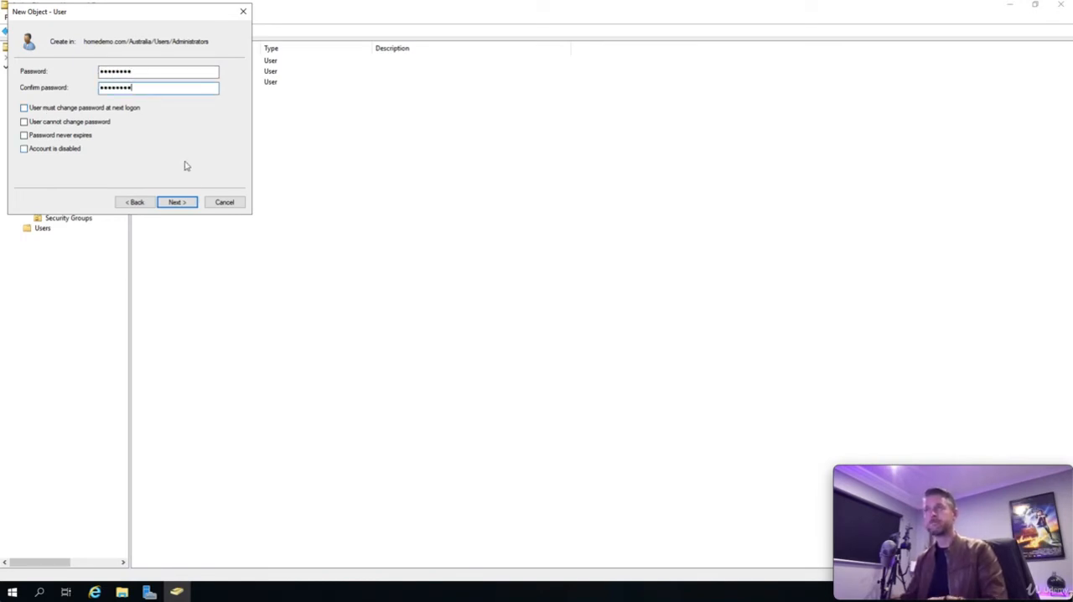
click(176, 202)
click(176, 202)
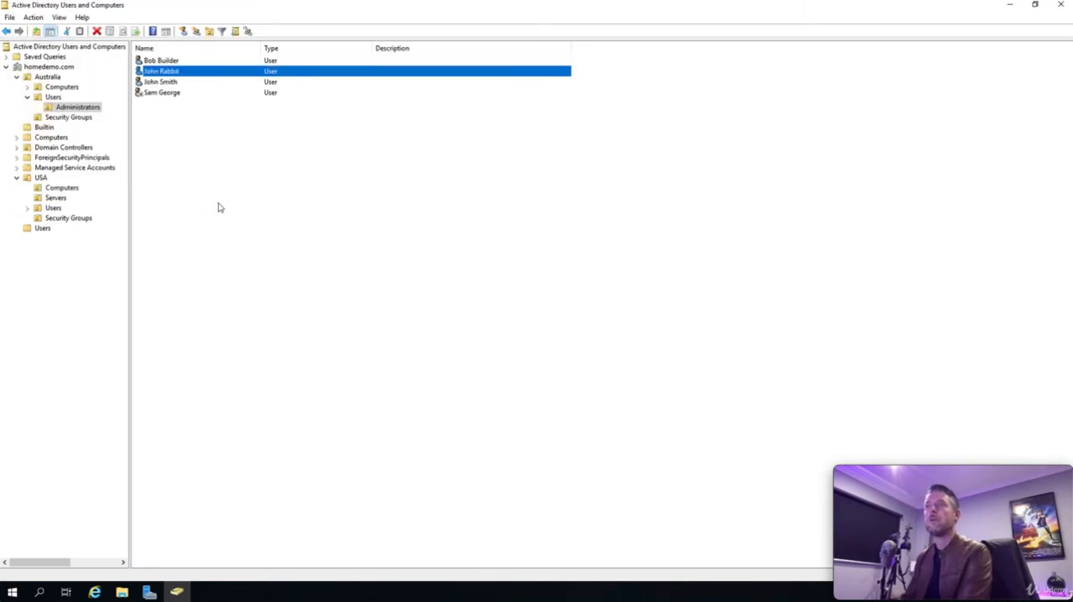
click(193, 186)
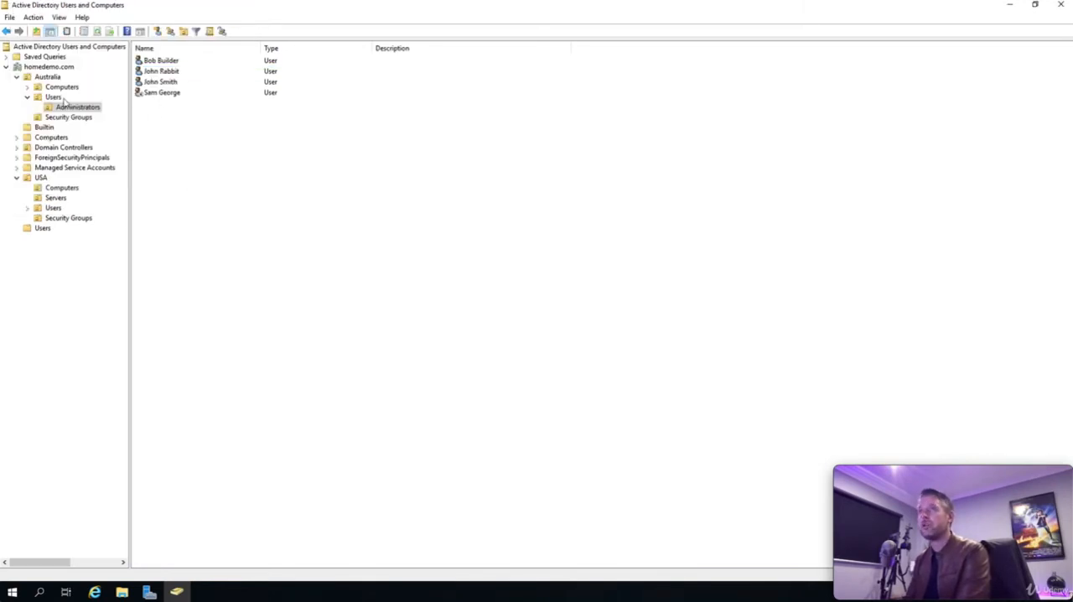
Step: Look up the first name shared by two administrator accounts as a new member for Australia's Admins group
click(60, 118)
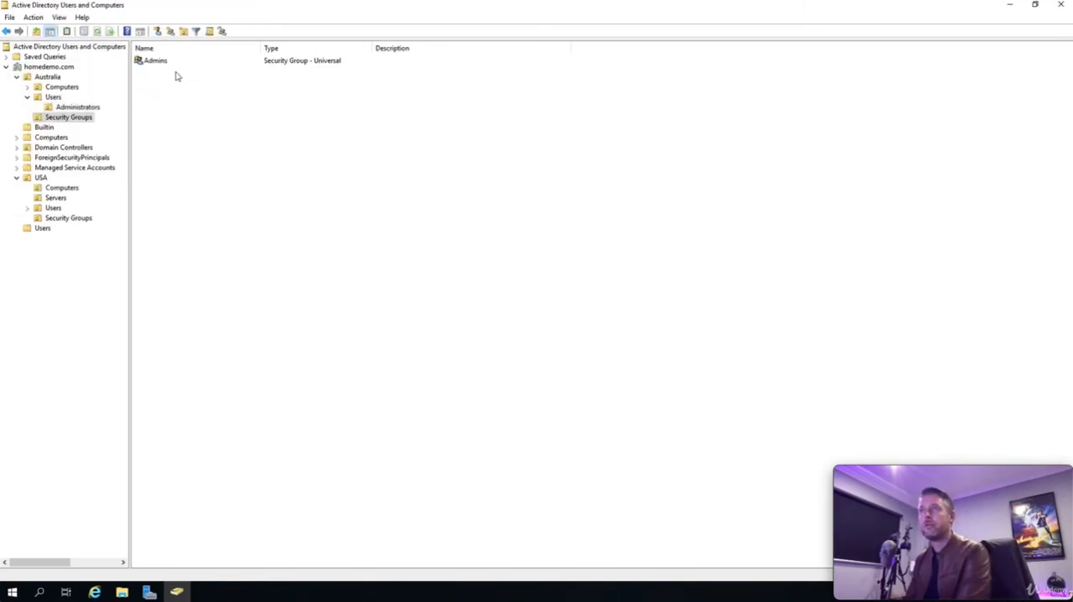
click(158, 65)
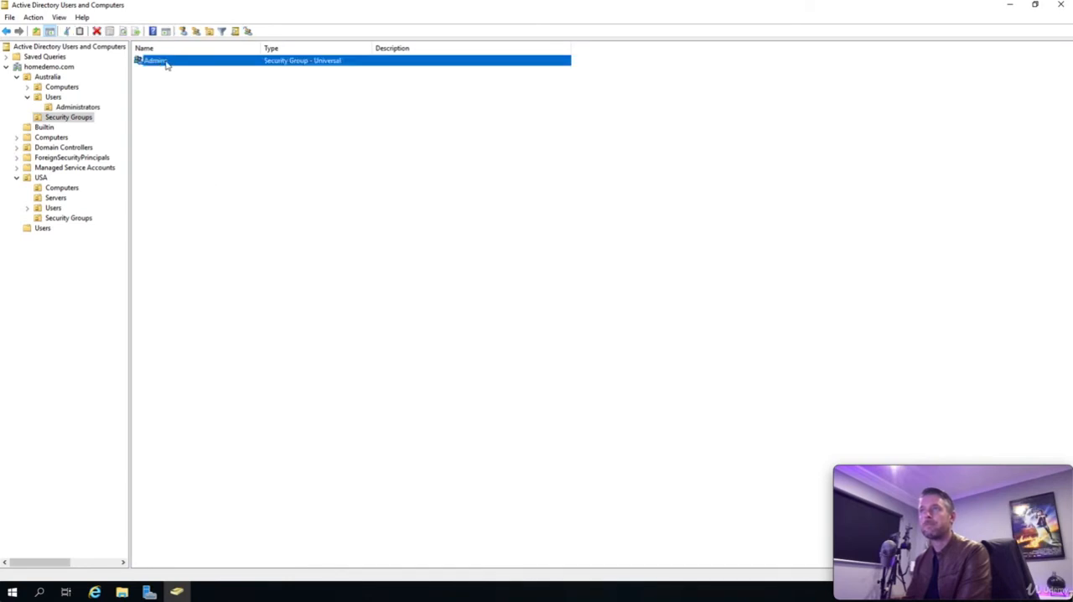
right_click(165, 62)
click(210, 166)
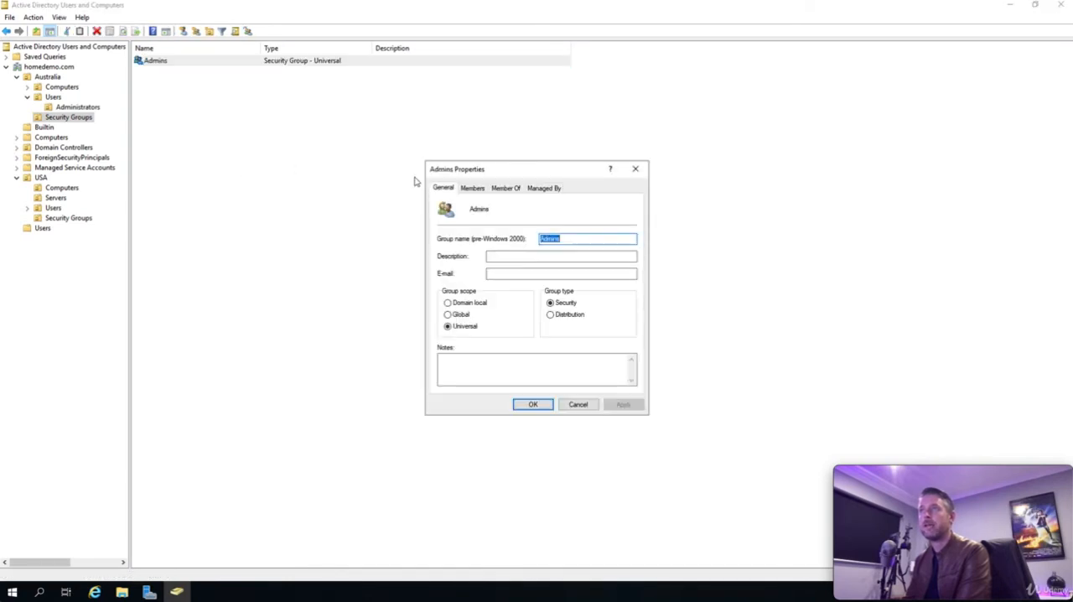
click(474, 189)
click(466, 372)
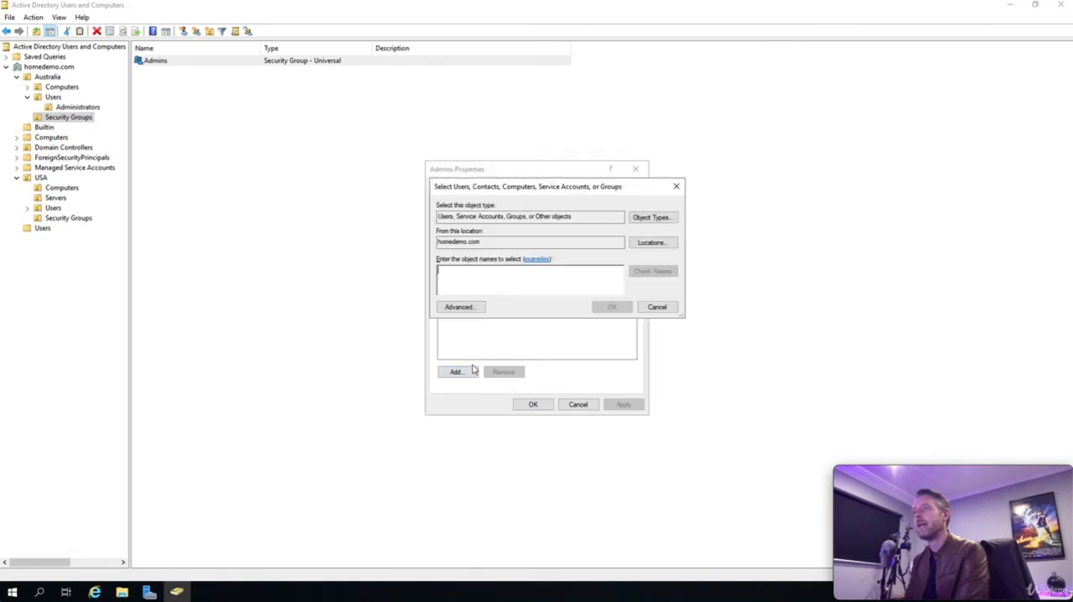
text(john)
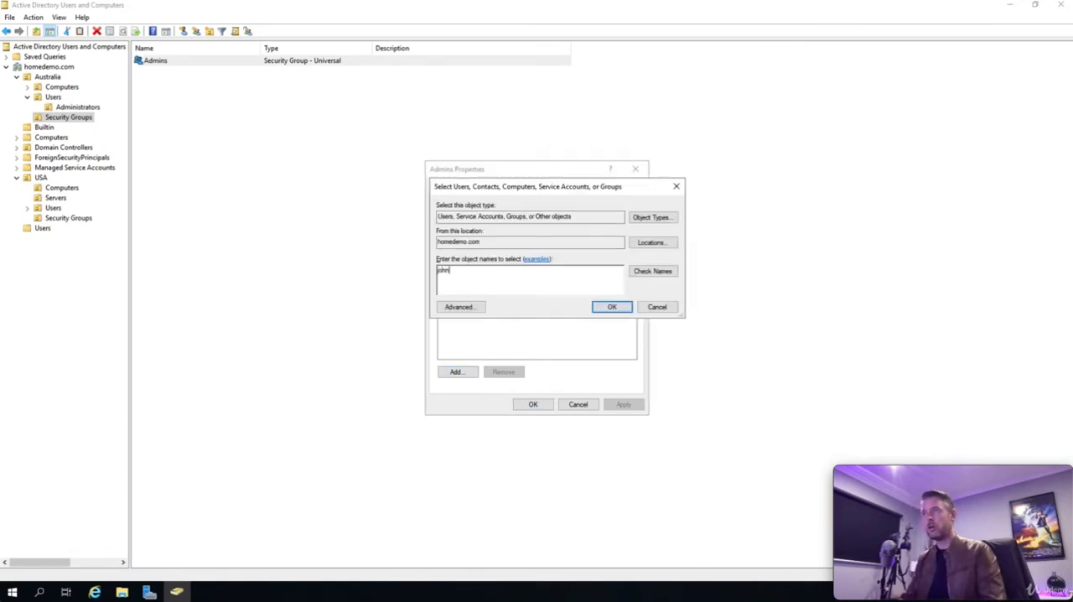
click(651, 272)
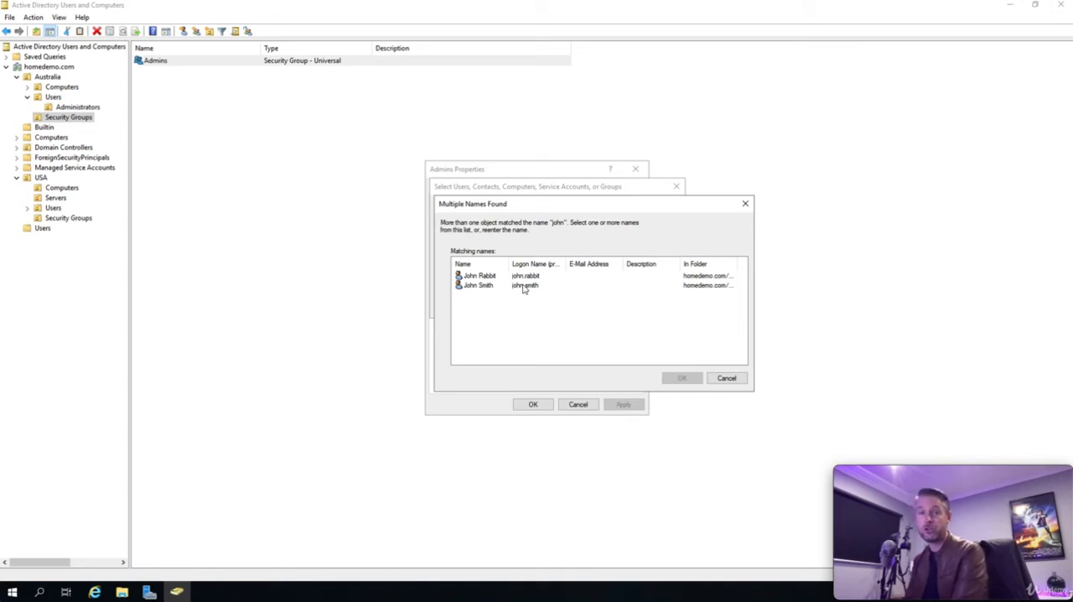
Step: Choose the previously existing user from the matching names and save that account as a member of Admins
click(479, 286)
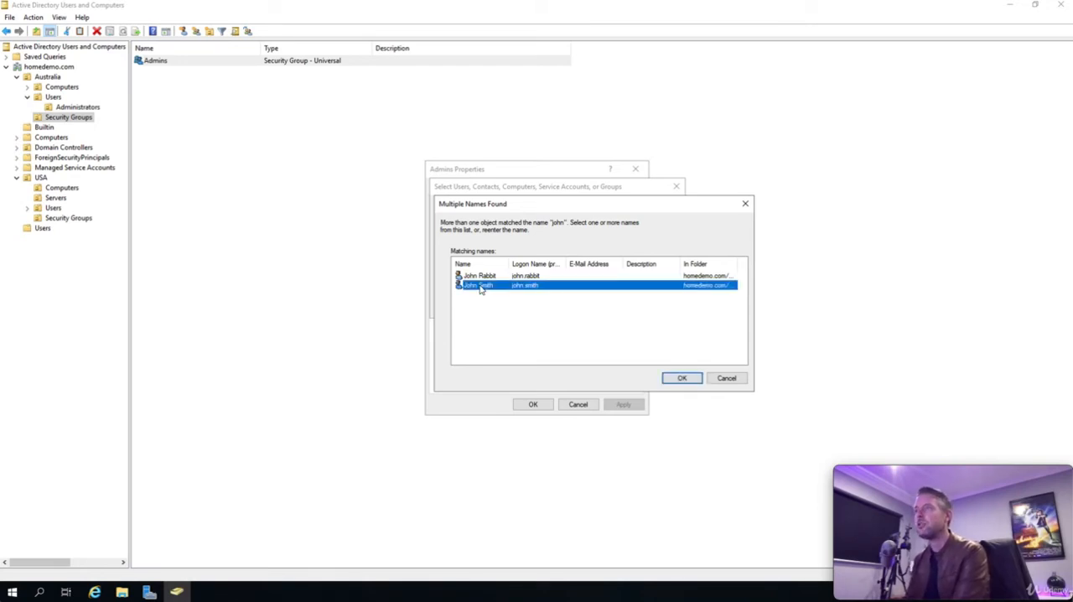
click(686, 378)
click(612, 307)
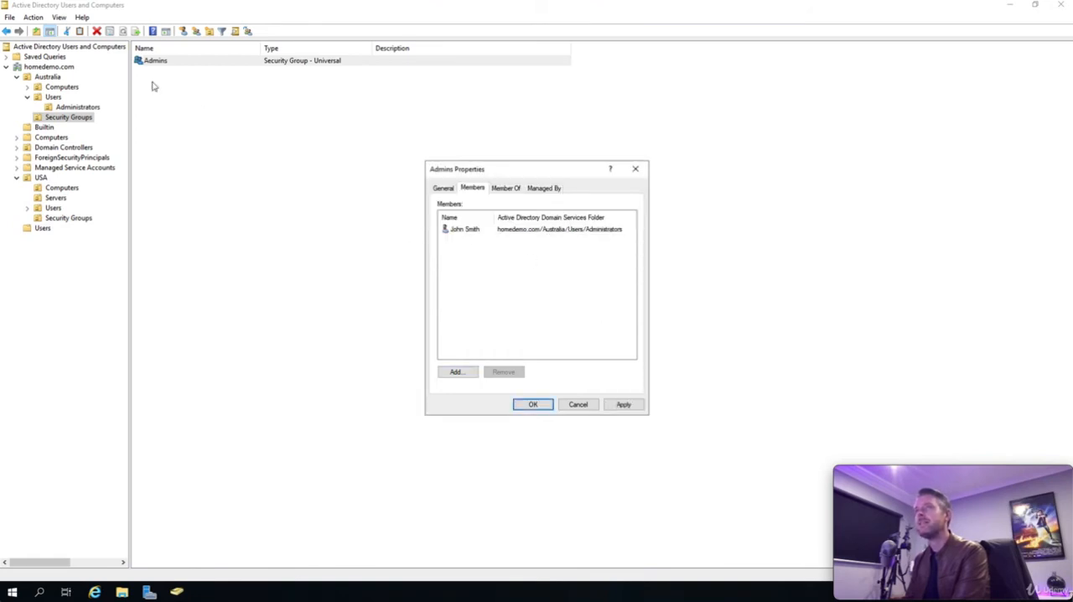
click(533, 405)
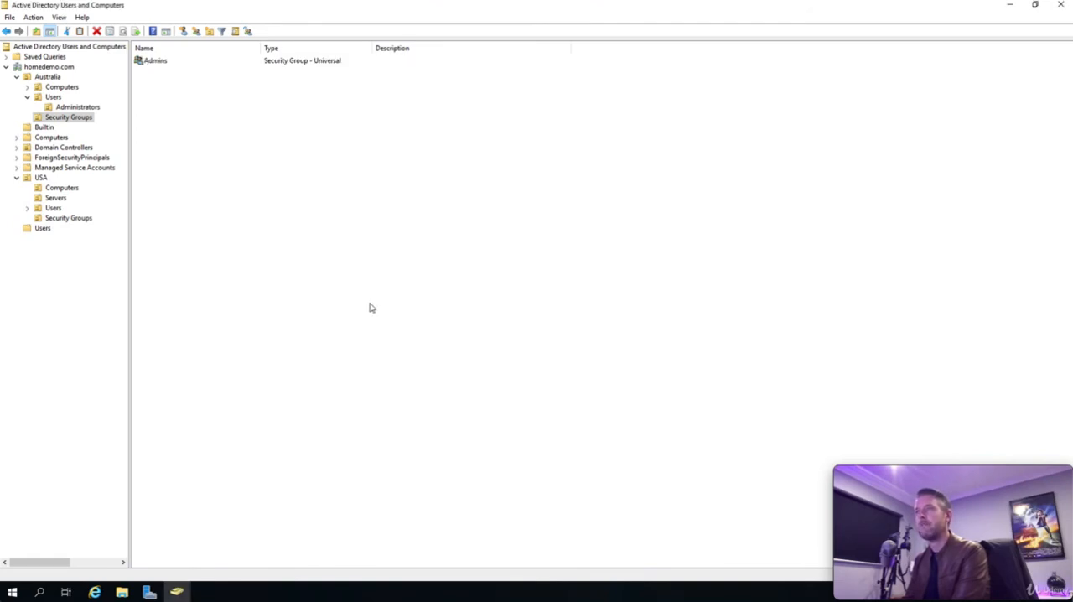
click(156, 62)
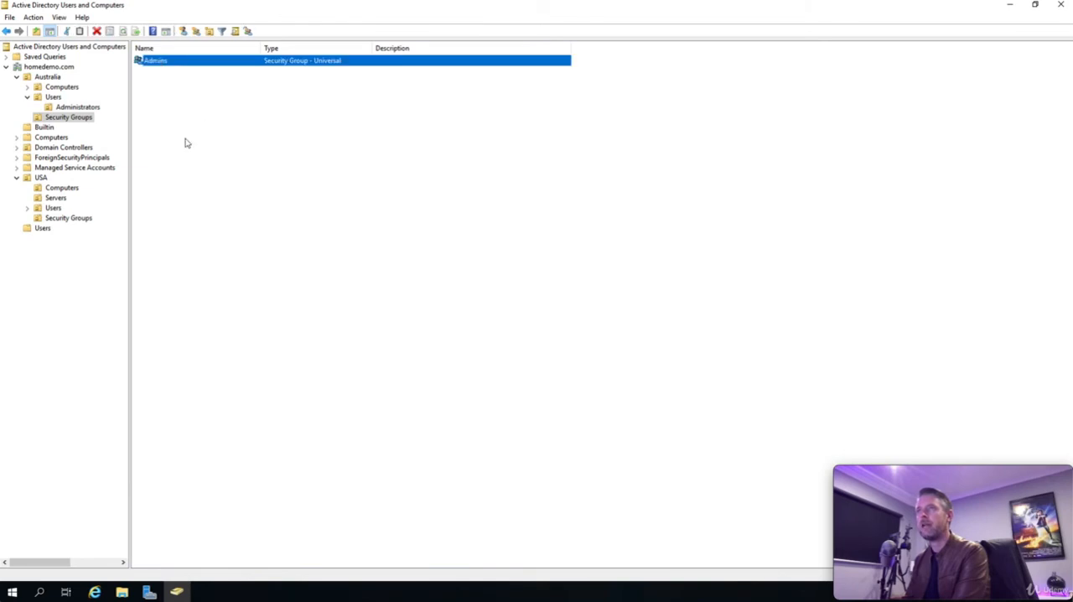
Step: Review the member list of Australia's Admins group and close its properties without changes
right_click(189, 63)
click(240, 165)
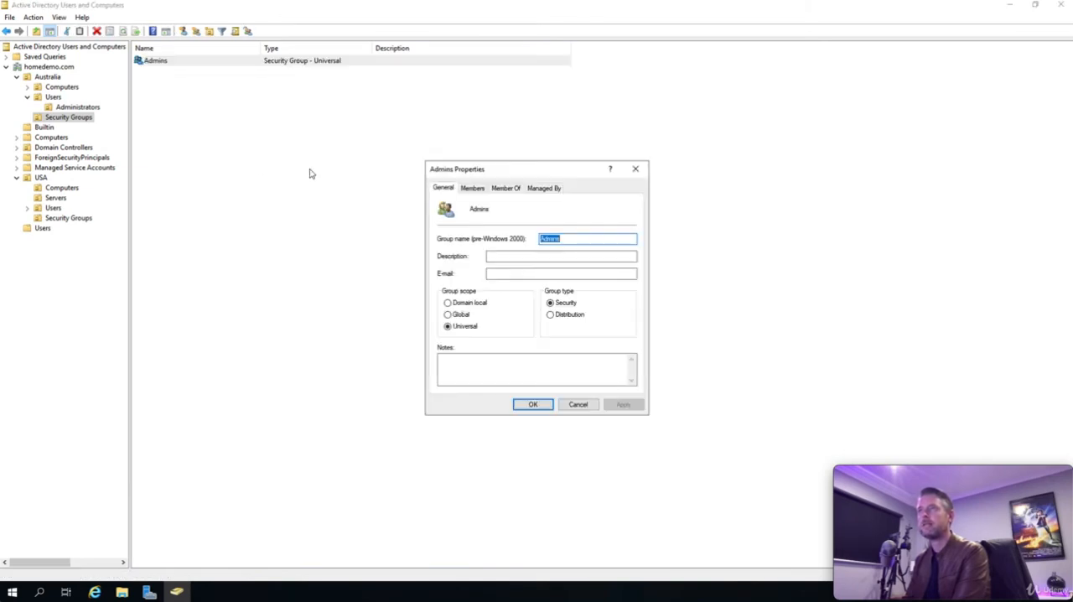
click(471, 187)
click(514, 264)
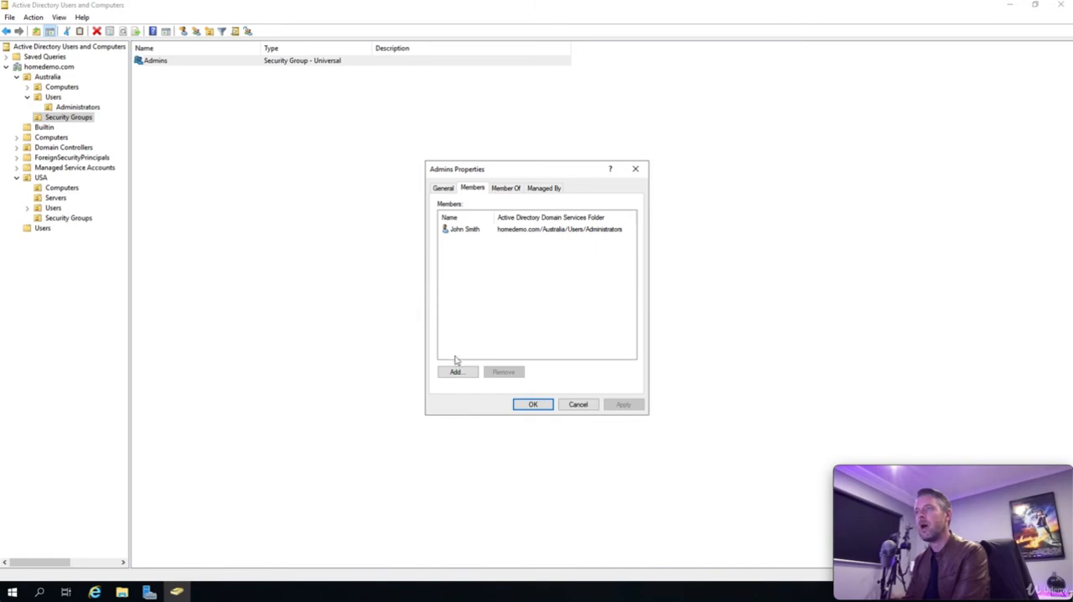
click(579, 405)
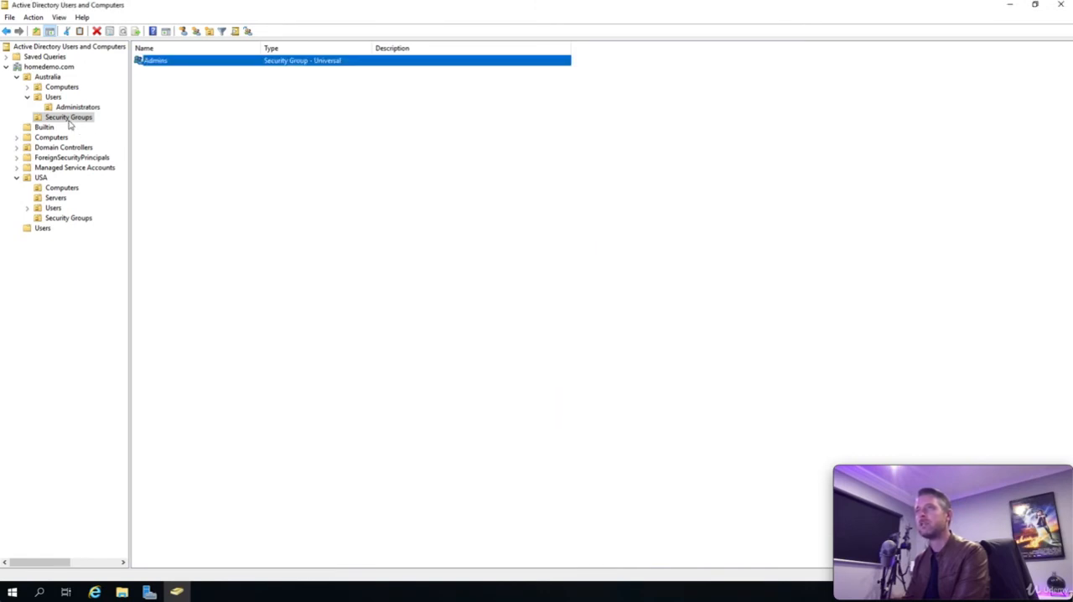
Step: Open the group memberships of the third listed user in Australia's Administrators unit
click(53, 97)
click(73, 107)
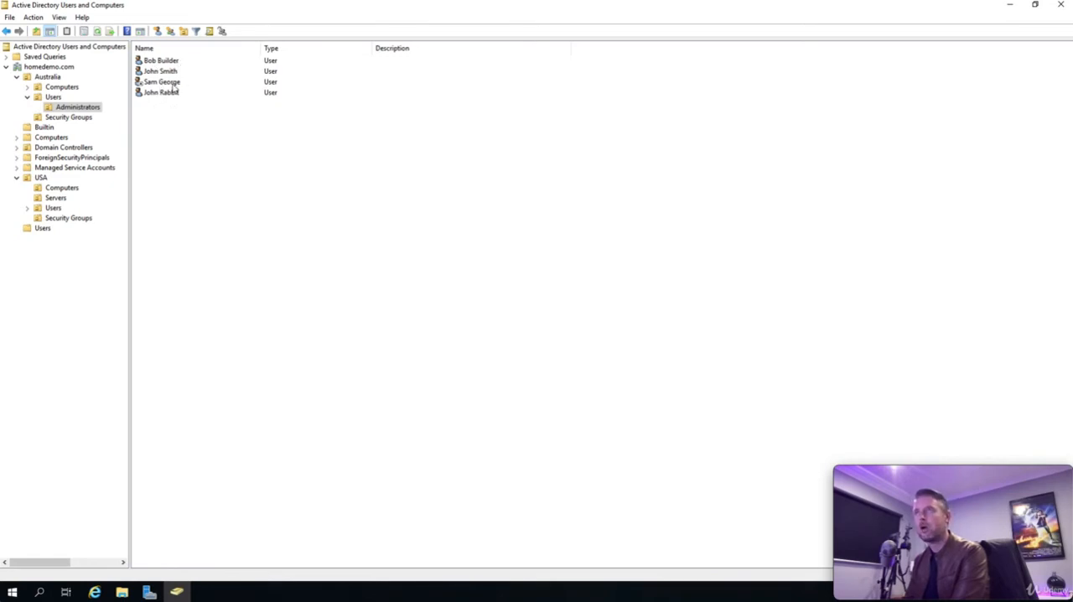
click(68, 117)
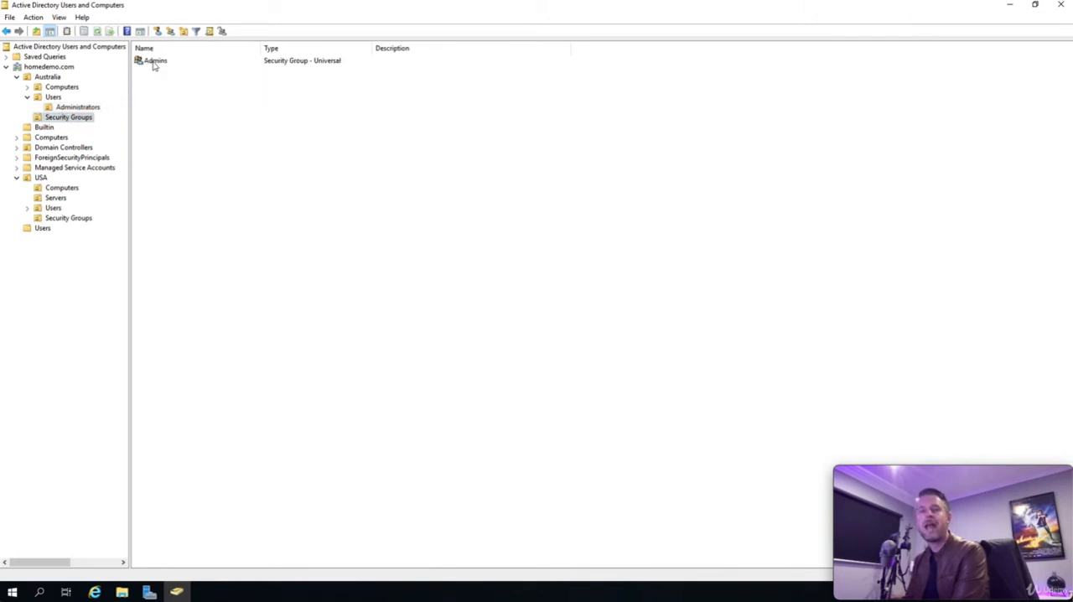
click(53, 99)
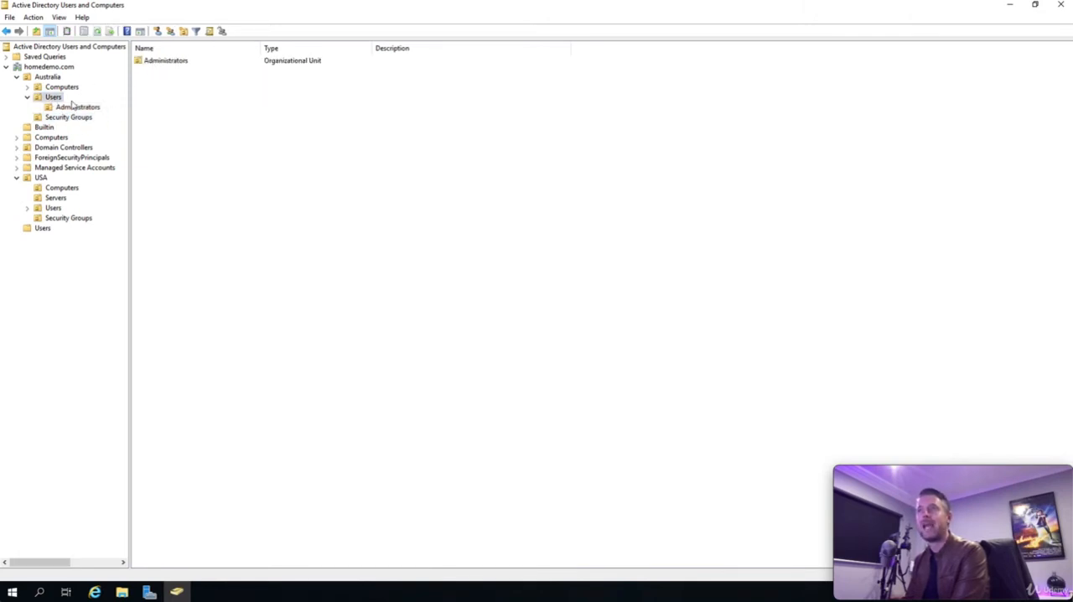
click(91, 107)
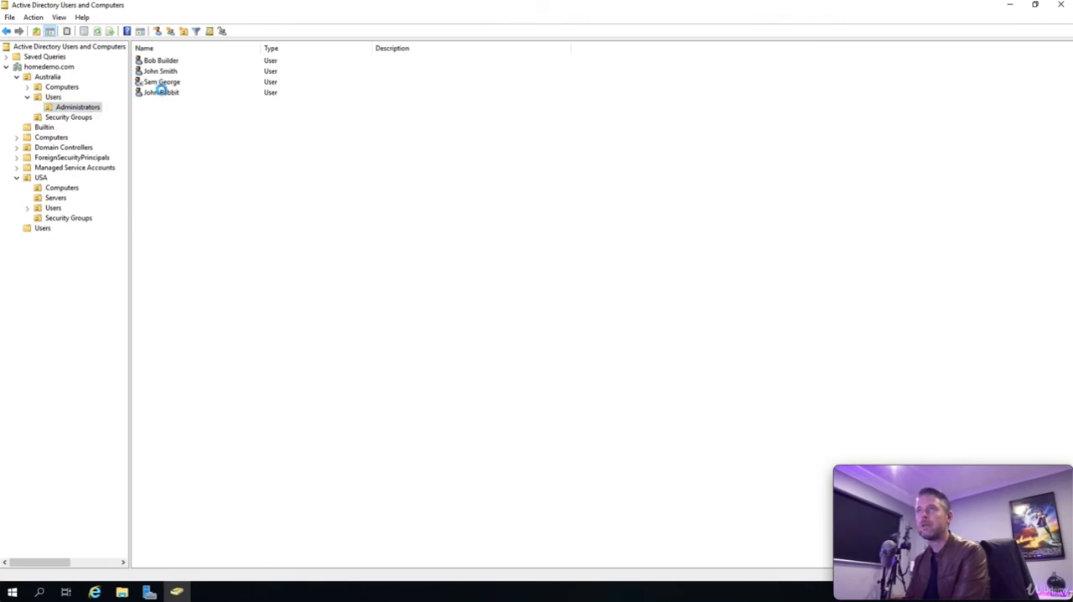
double_click(161, 83)
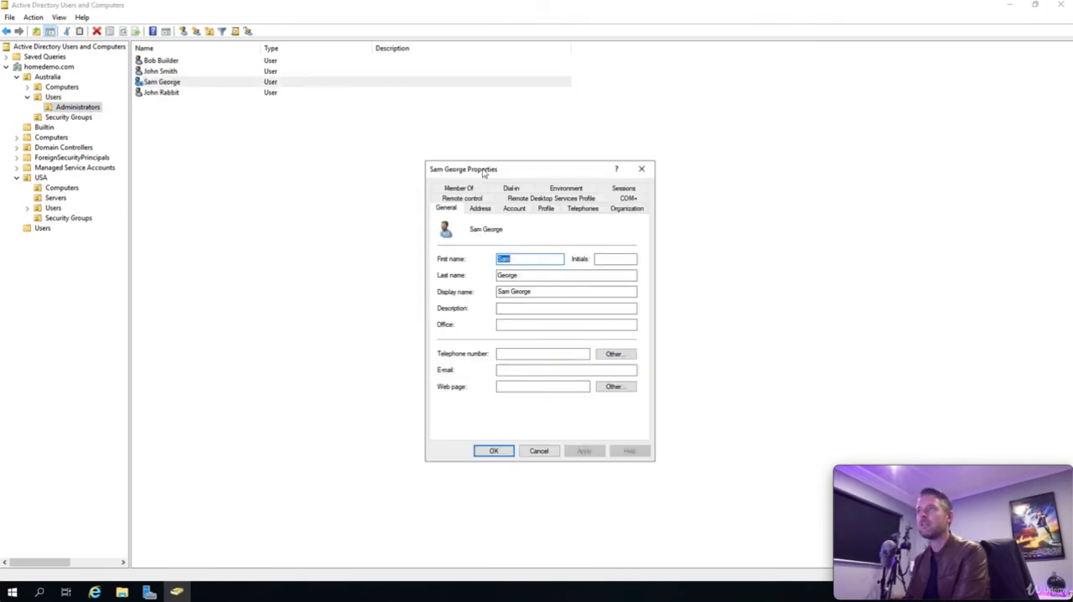
drag(483, 170, 350, 143)
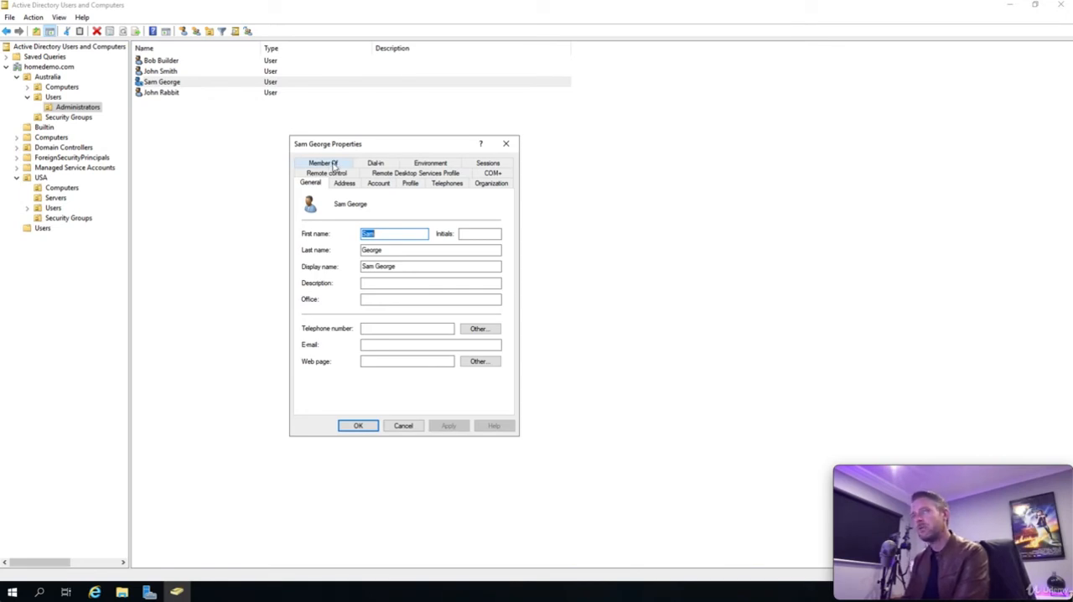
click(334, 163)
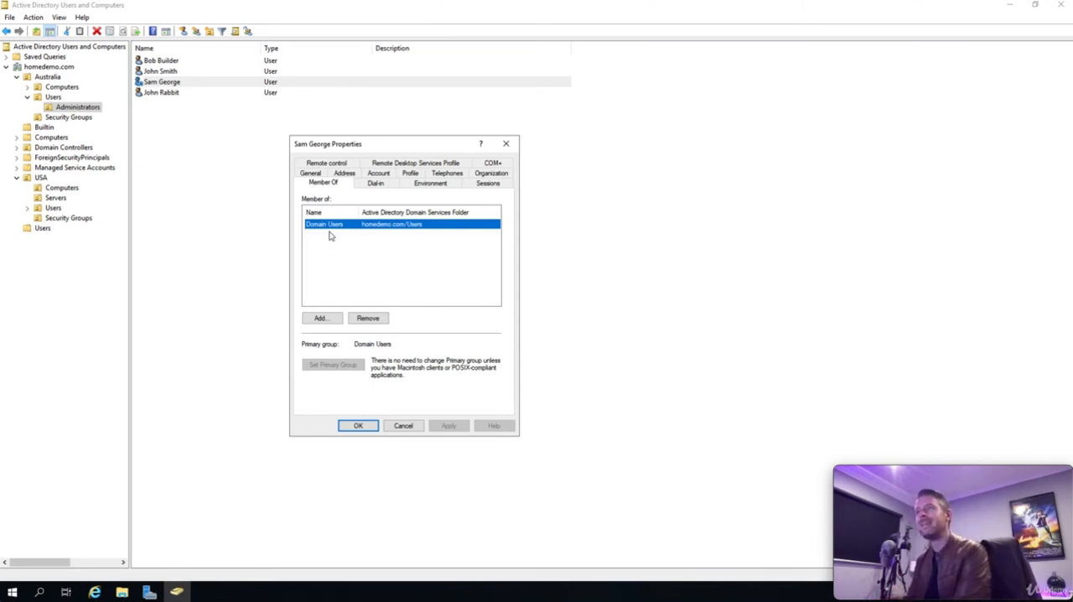
Step: Look up groups matching "adm" for this user's membership and adjust the result columns to show the full folder paths
click(322, 318)
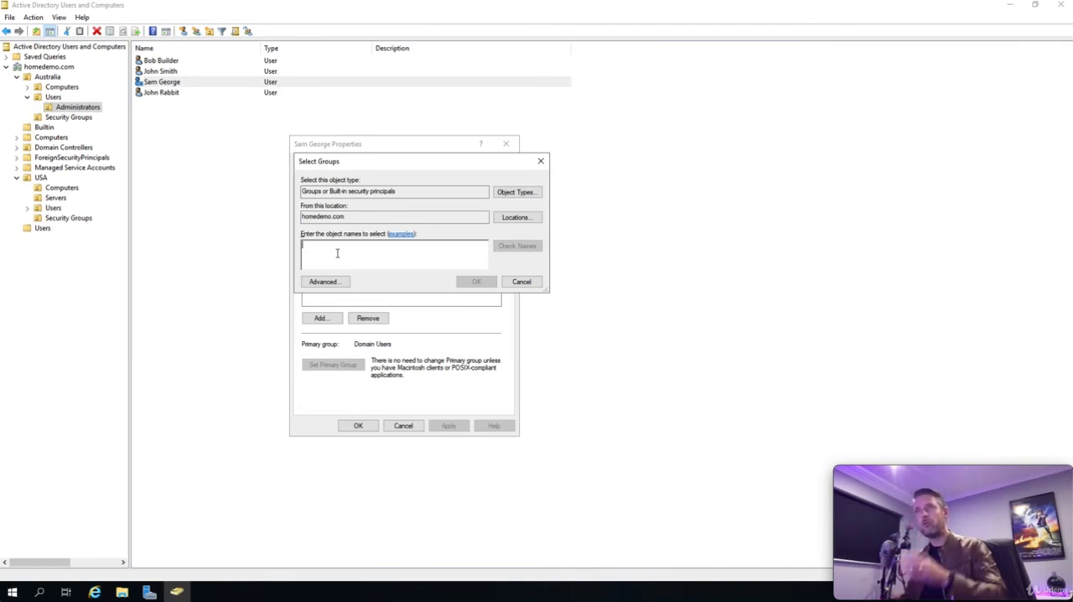
text(adm)
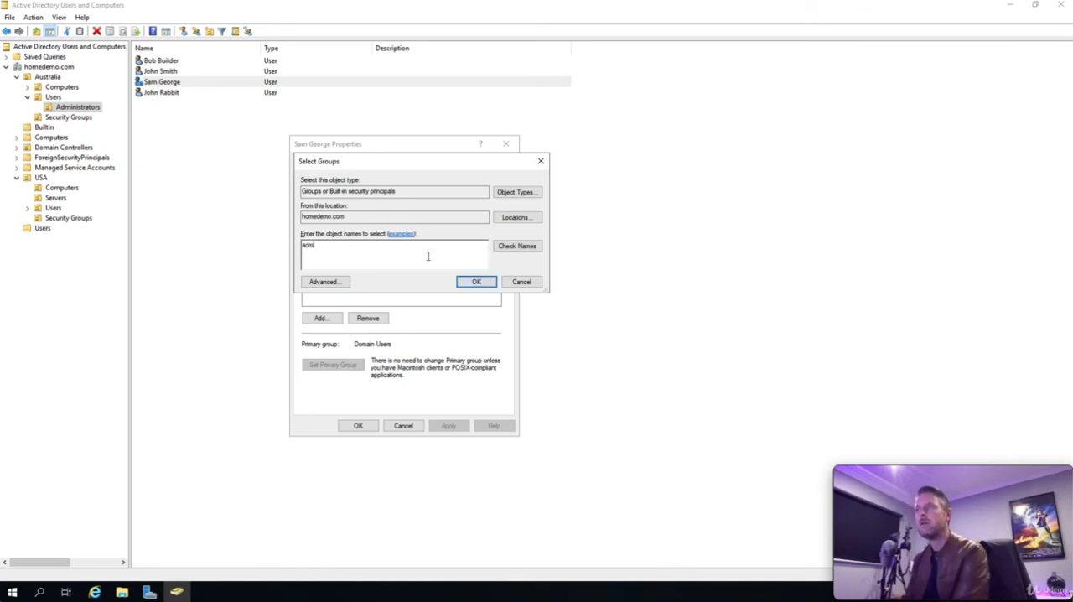
click(525, 249)
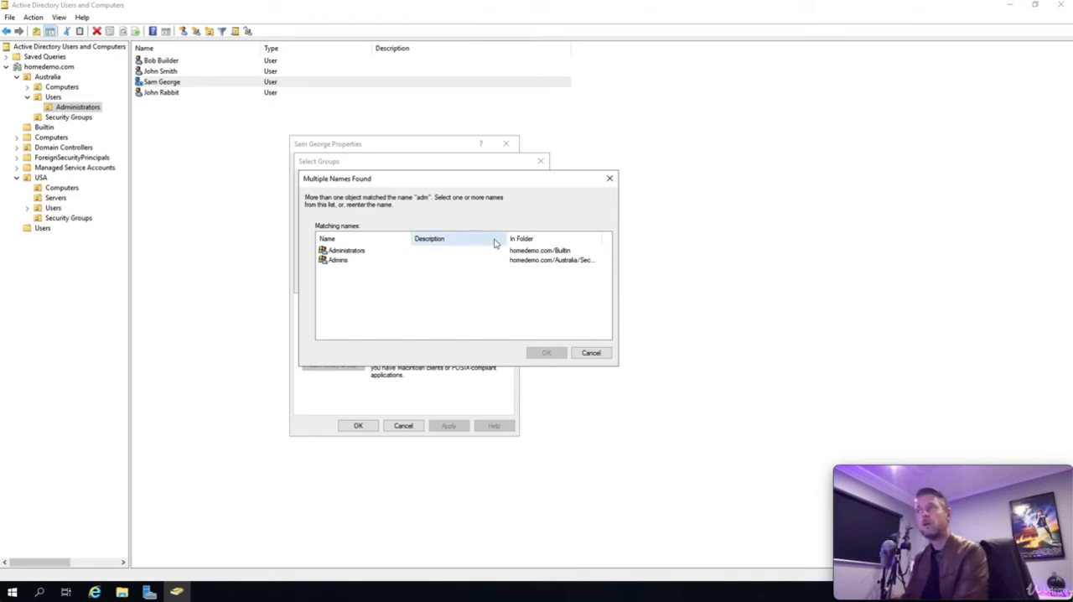
drag(507, 238, 471, 239)
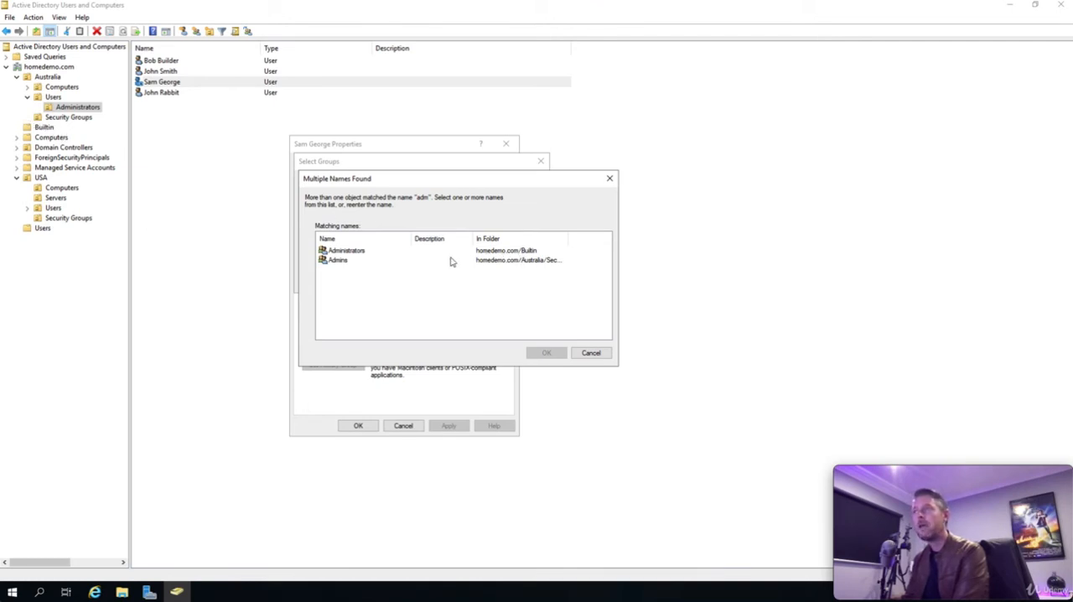
drag(568, 240, 612, 242)
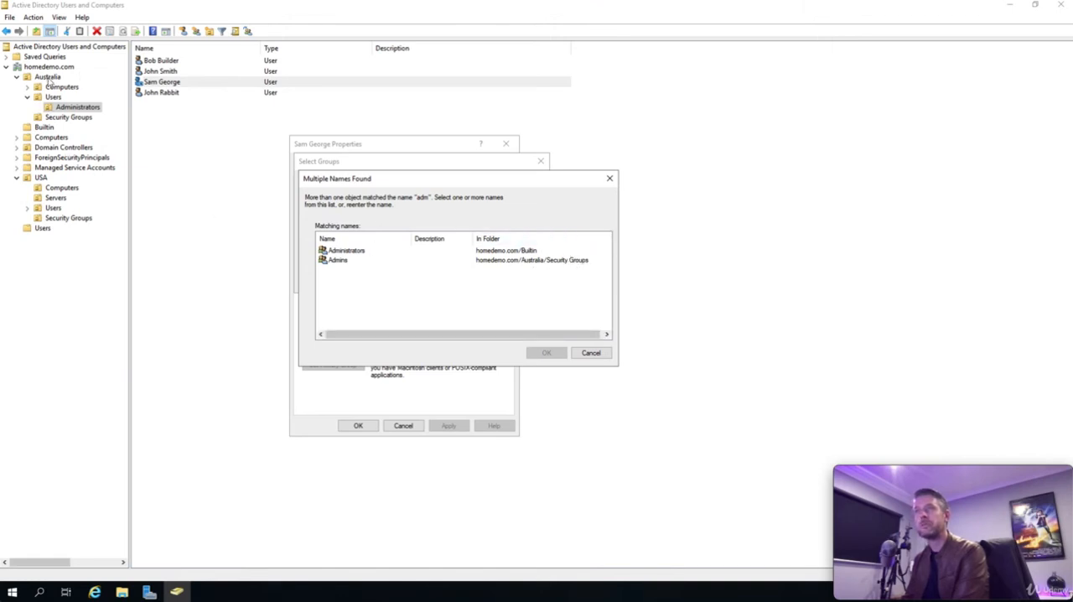
Step: Add the user to the Admins group from homedemo.com/Australia/Security Groups, apply the membership and close the user's properties
click(341, 262)
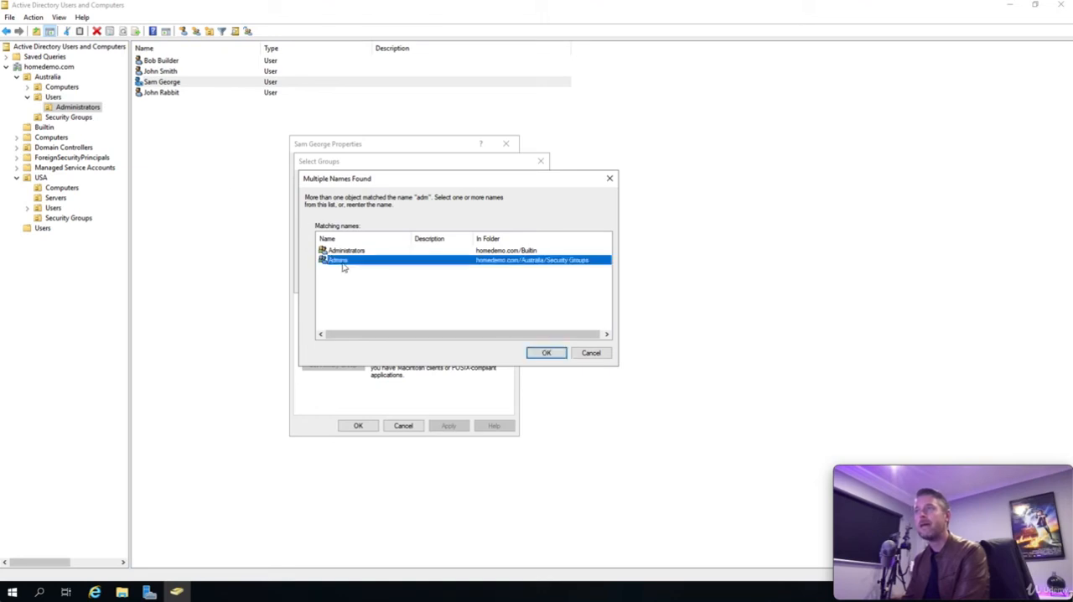
click(549, 353)
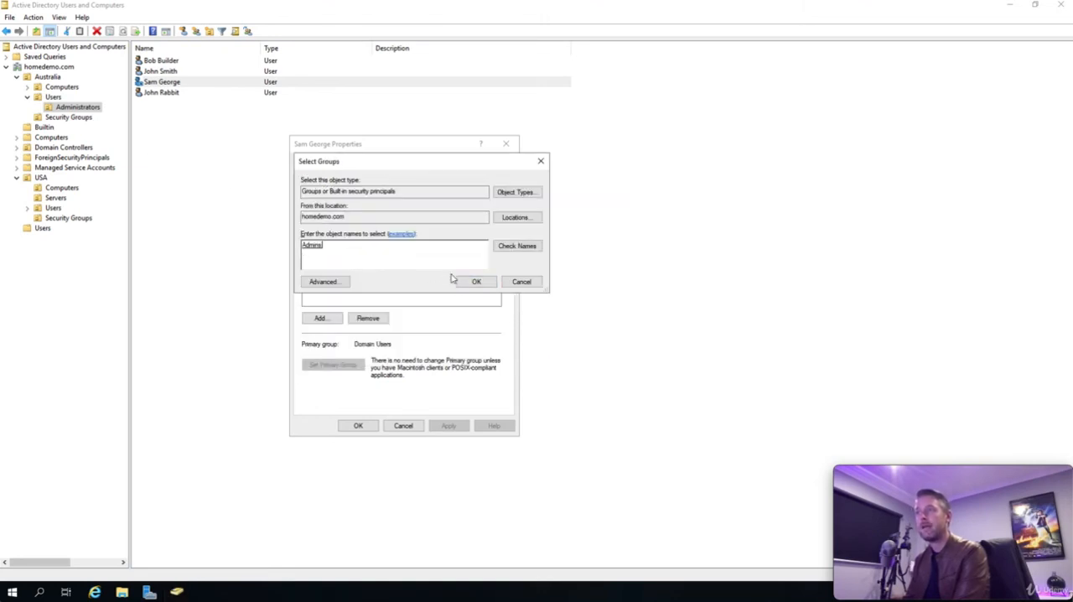
click(476, 282)
click(449, 425)
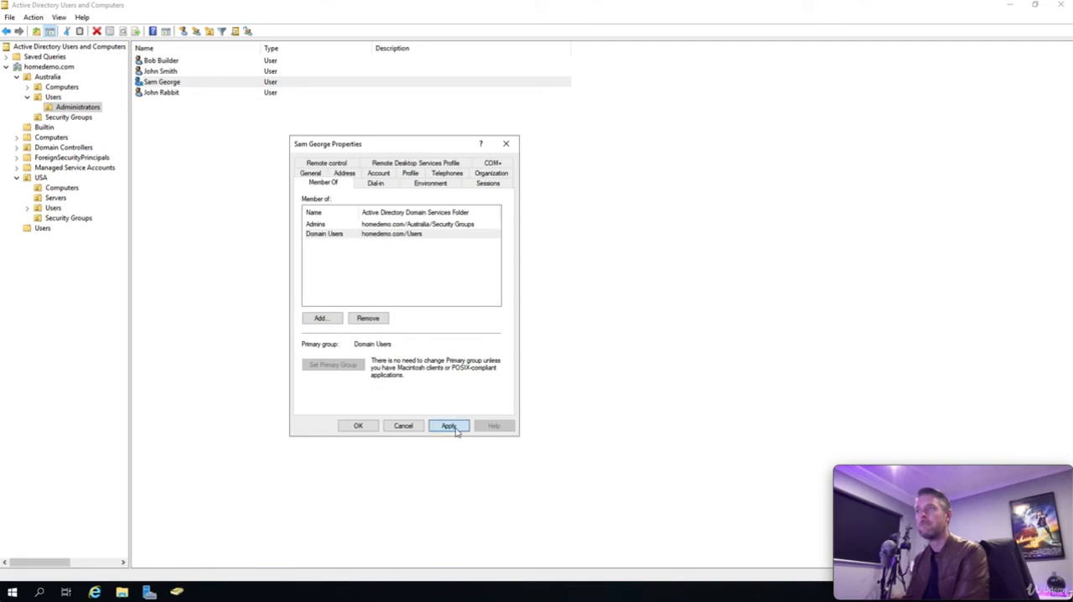
click(357, 269)
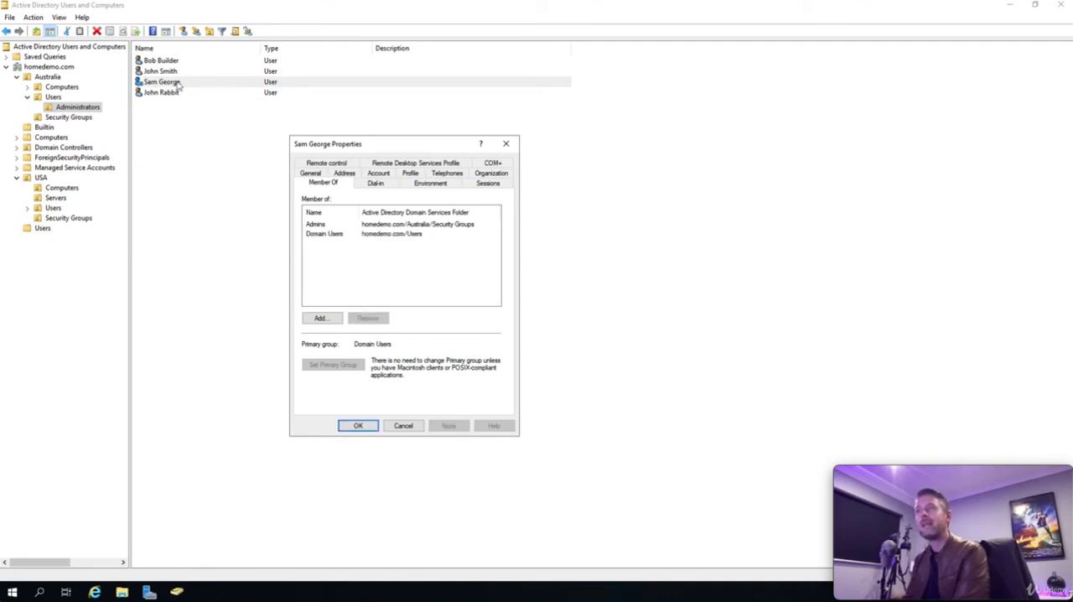
click(316, 225)
click(319, 234)
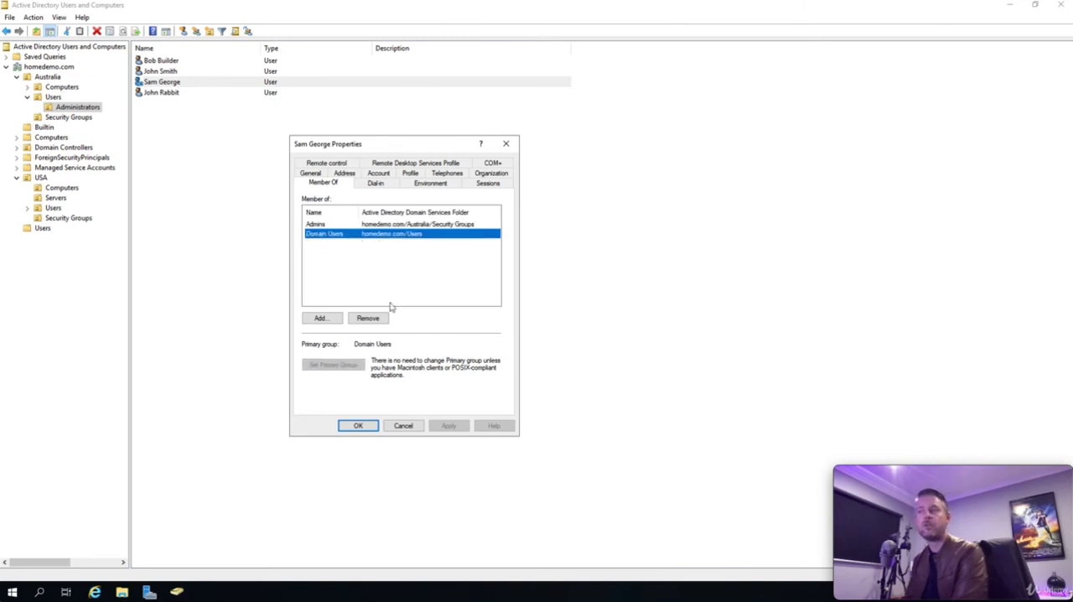
click(362, 427)
click(255, 275)
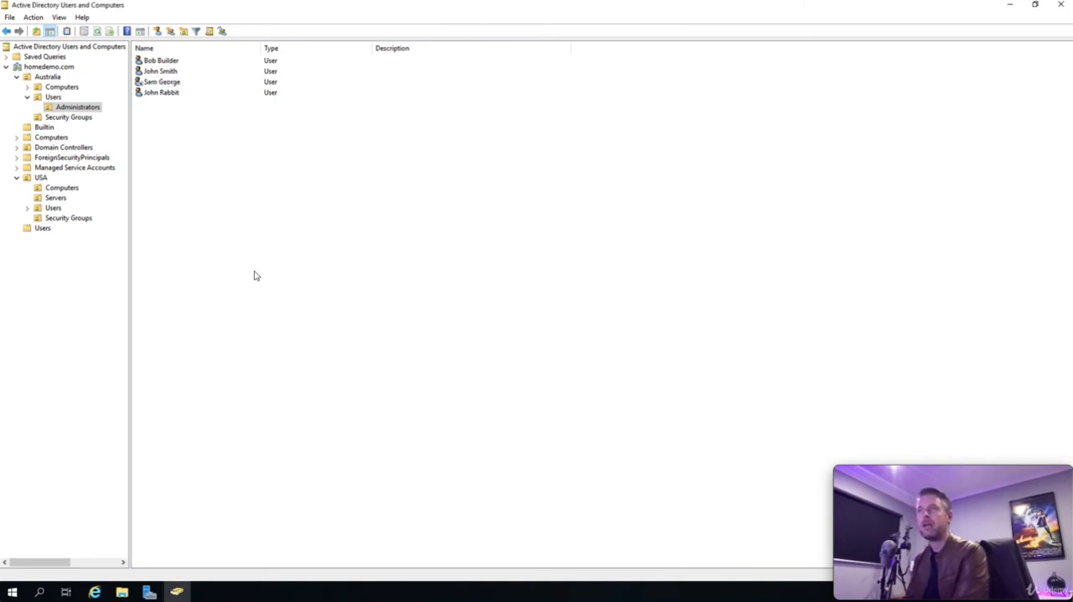
Step: Check the member list of the Admins group in Australia's Security Groups, widening its name column, and close the properties
click(70, 117)
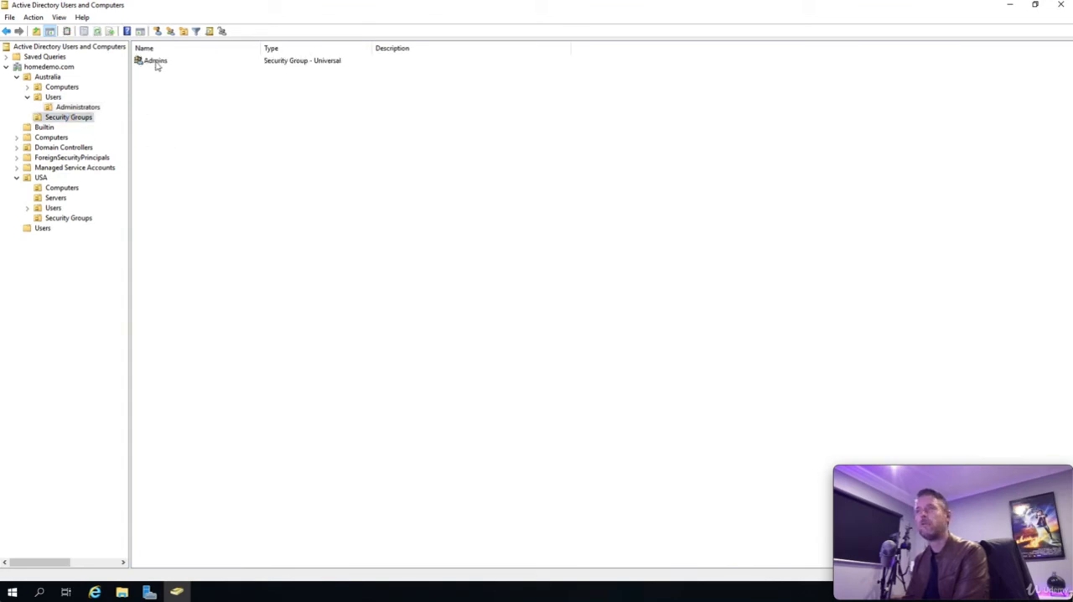
double_click(155, 61)
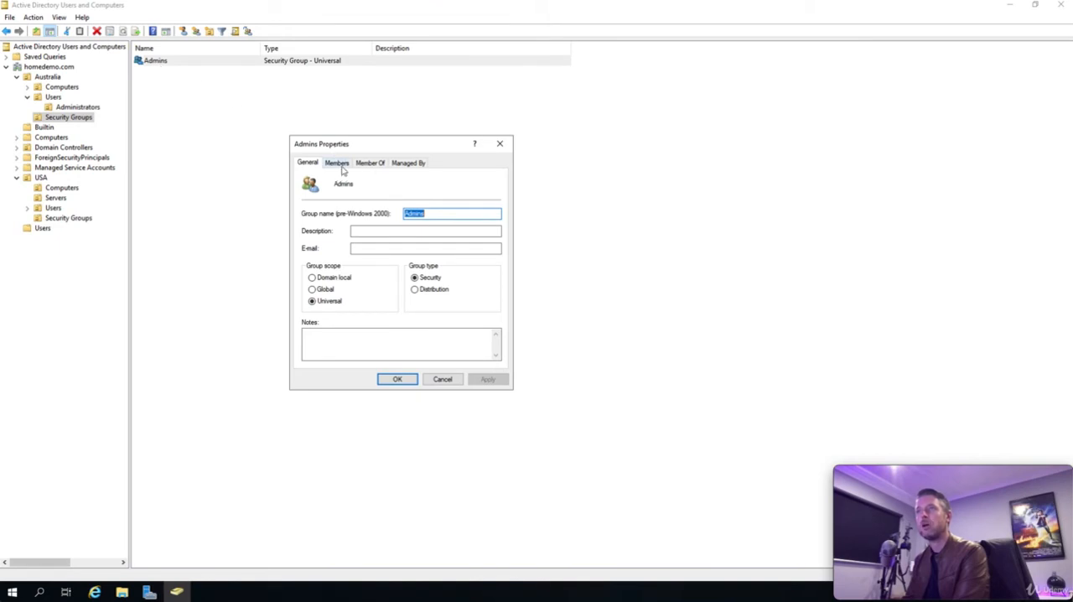
click(337, 163)
click(359, 239)
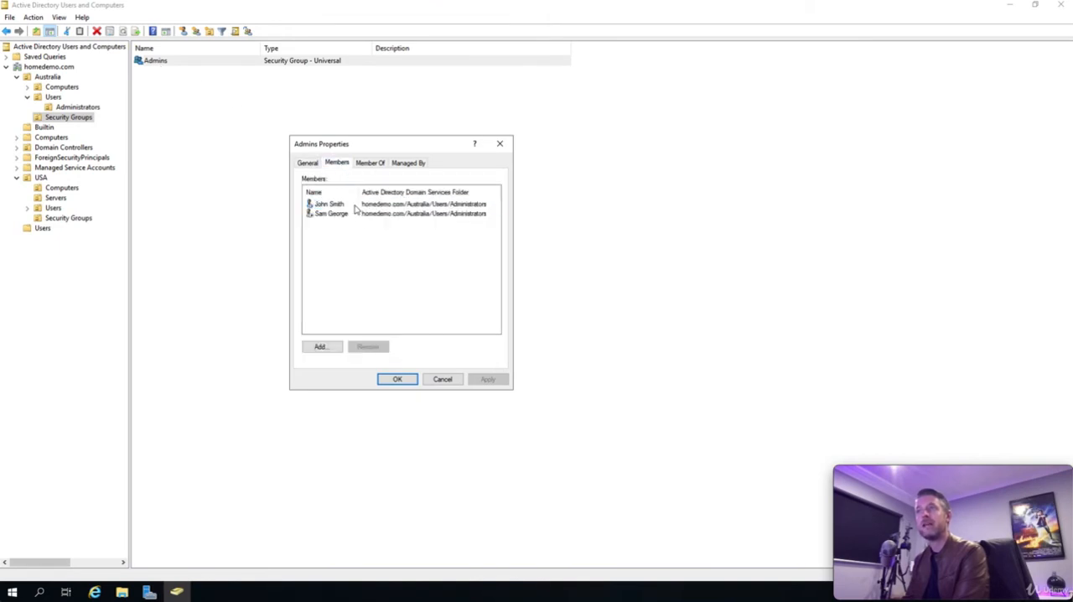
drag(368, 192, 382, 192)
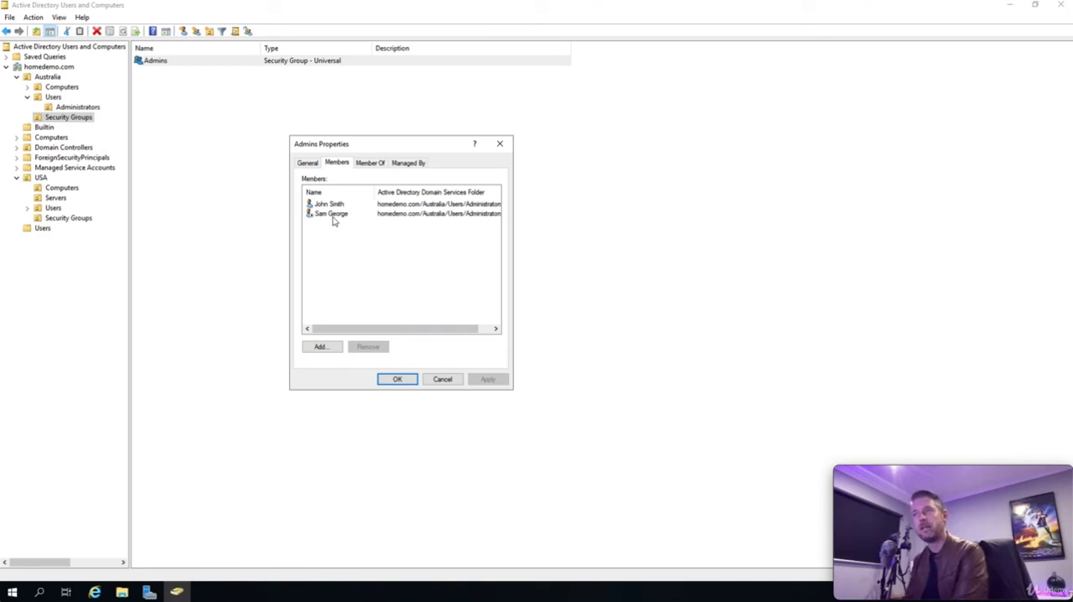
click(406, 380)
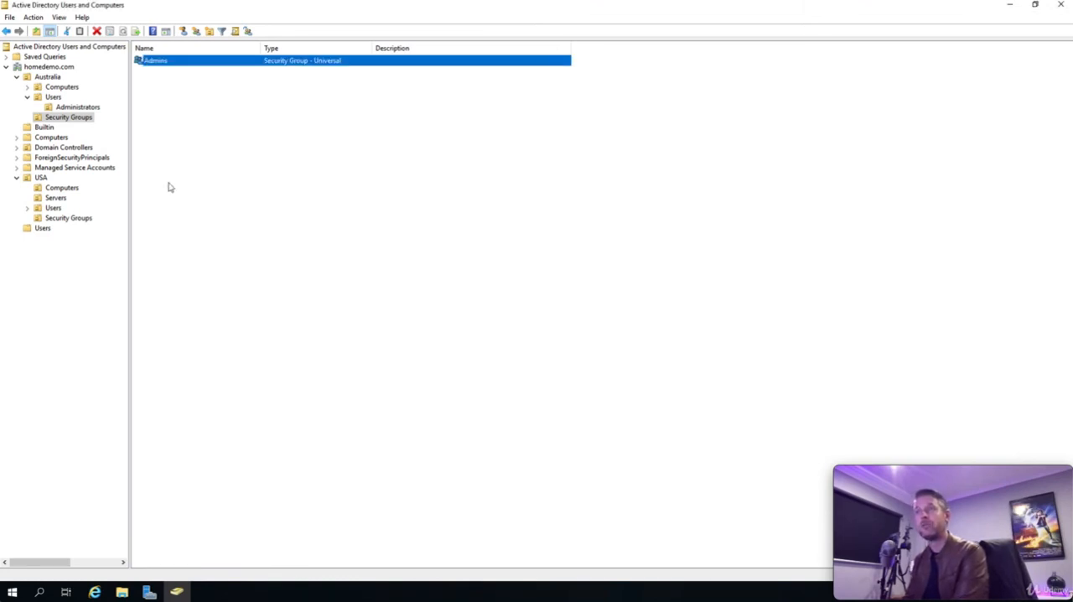
Step: Inspect the group memberships of the second listed user in Australia's Administrators unit and close the properties without changes
click(53, 97)
click(65, 106)
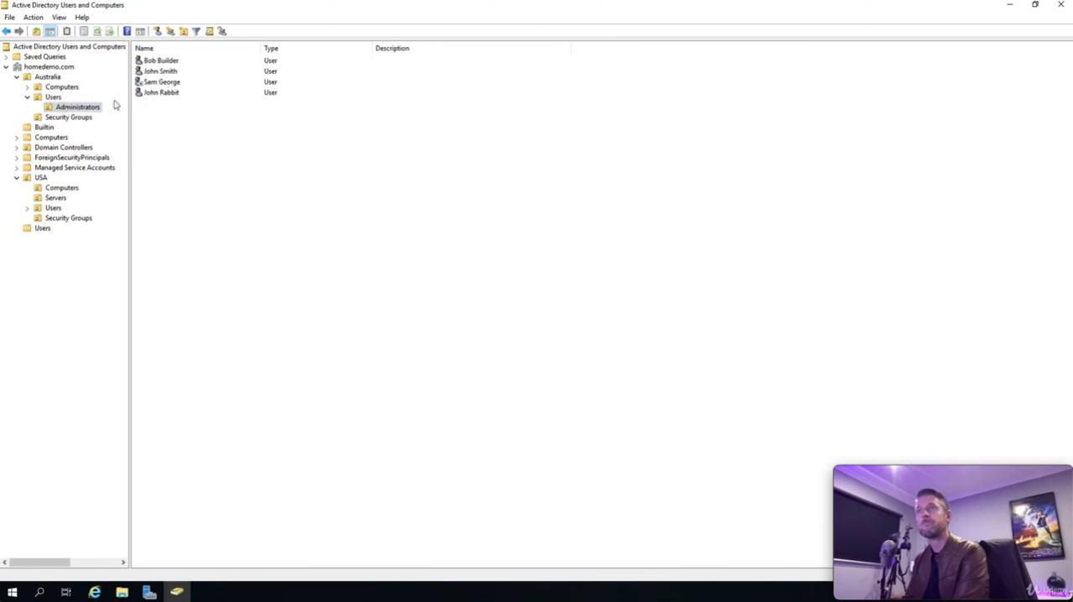
double_click(167, 74)
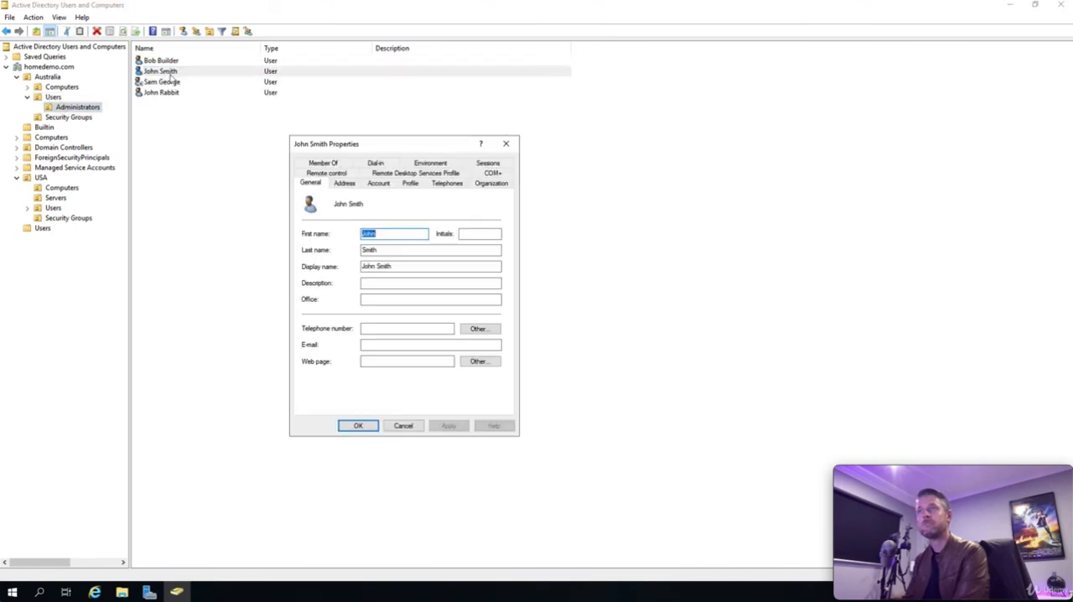
click(334, 166)
click(325, 244)
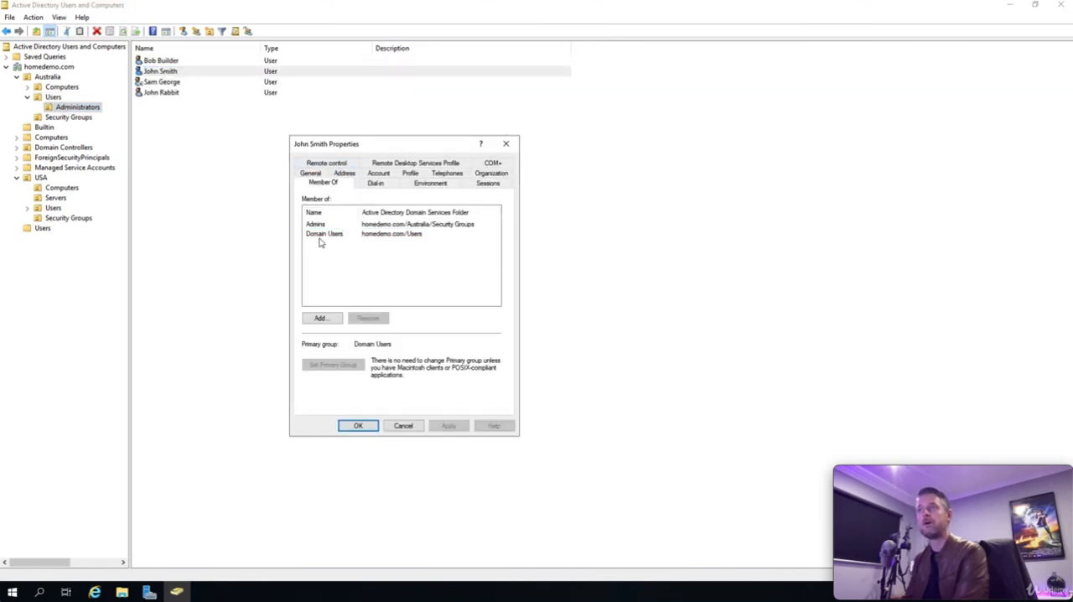
click(321, 235)
click(317, 228)
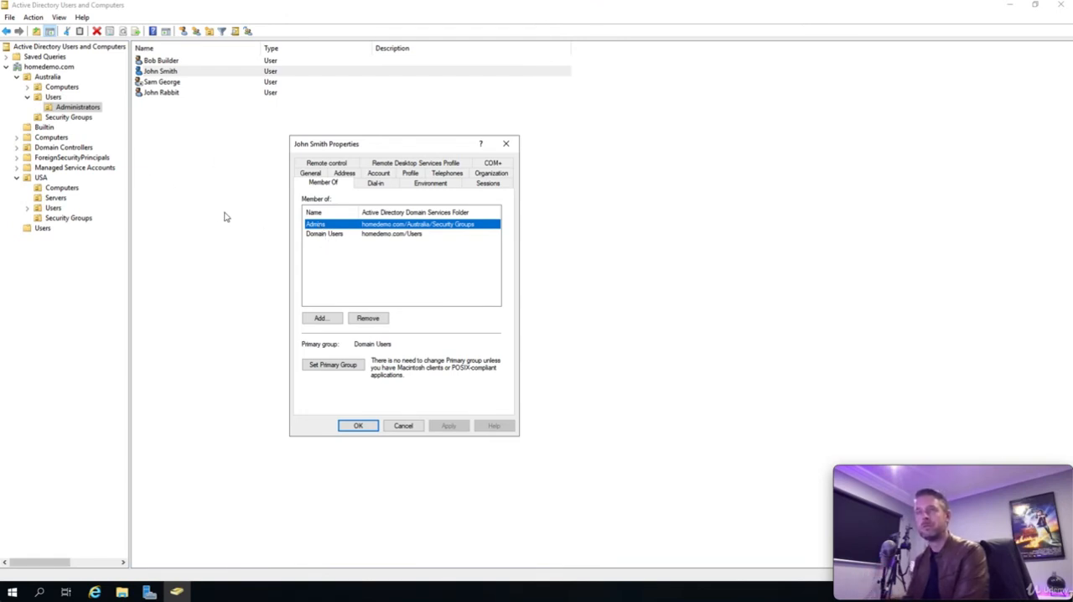
click(404, 426)
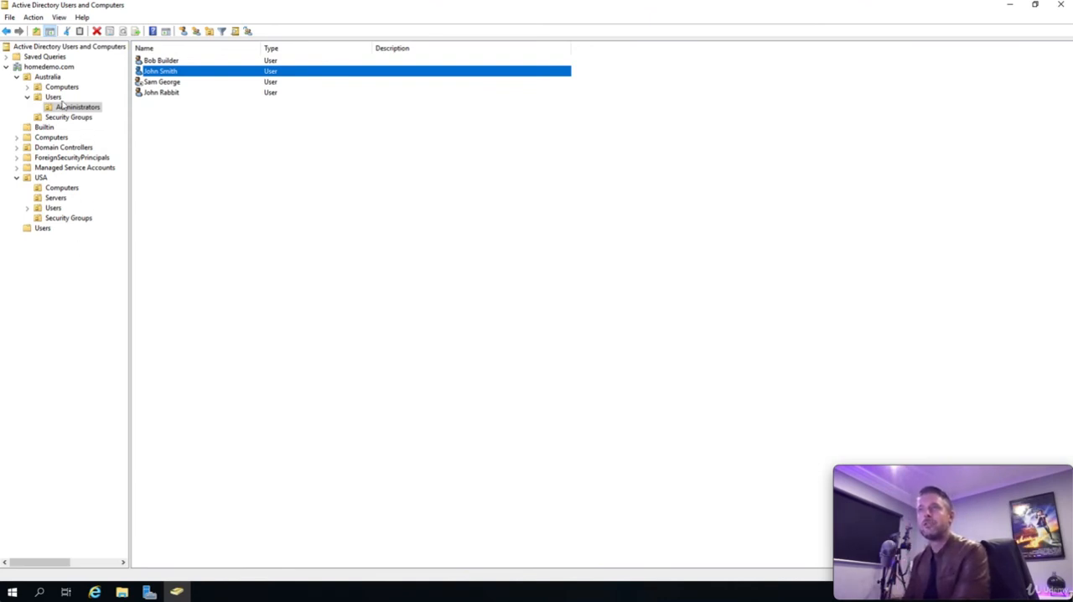
Step: Create an organizational unit named Process Accounts under Australia, keeping its protection from accidental deletion
click(26, 99)
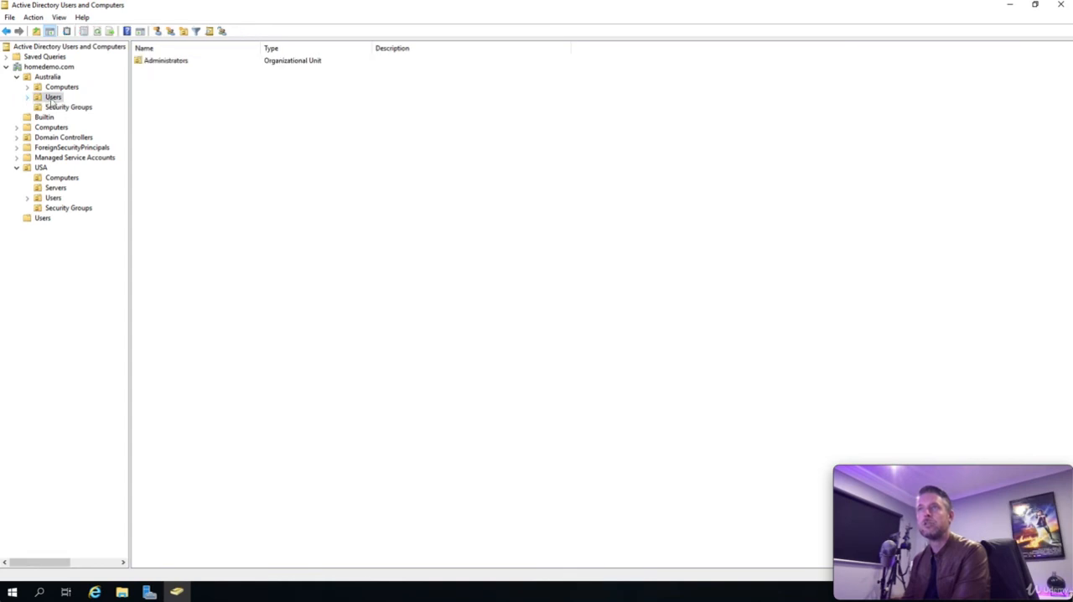
click(46, 77)
right_click(46, 76)
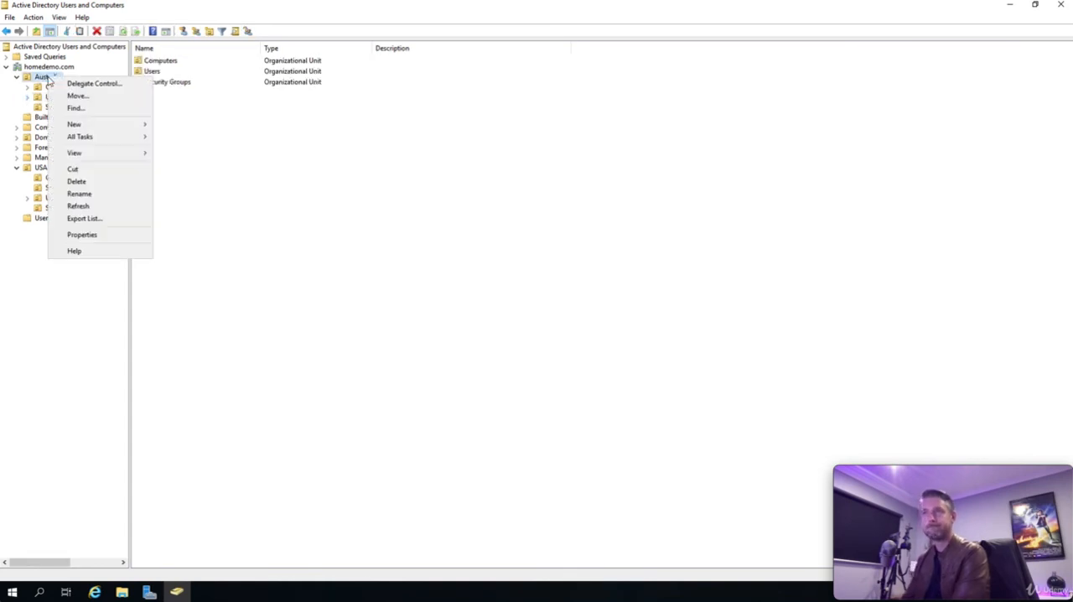
mouse_move(88, 124)
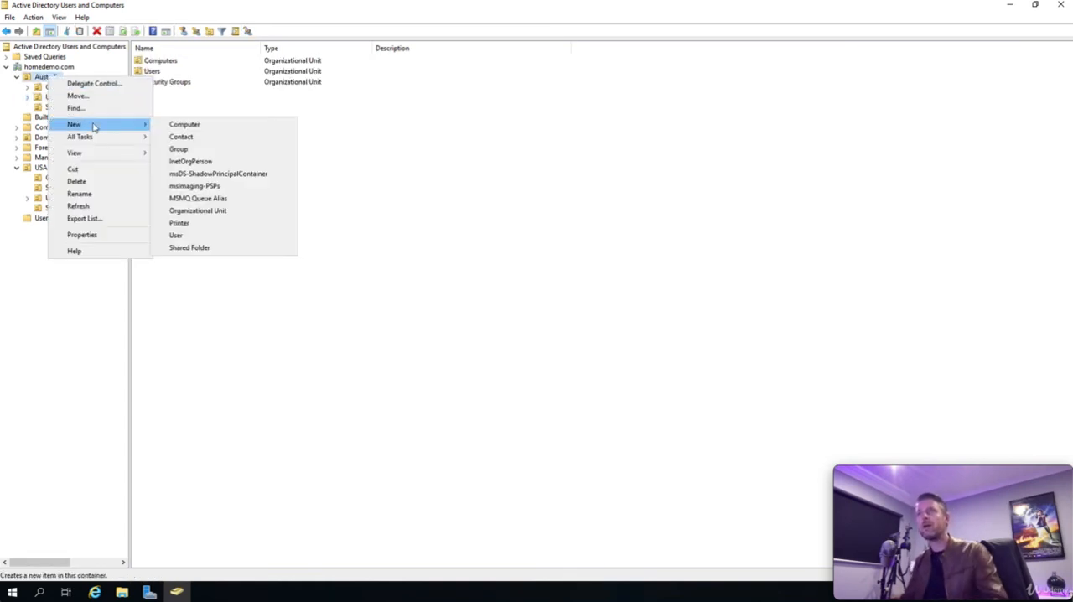
click(206, 210)
text(Pro)
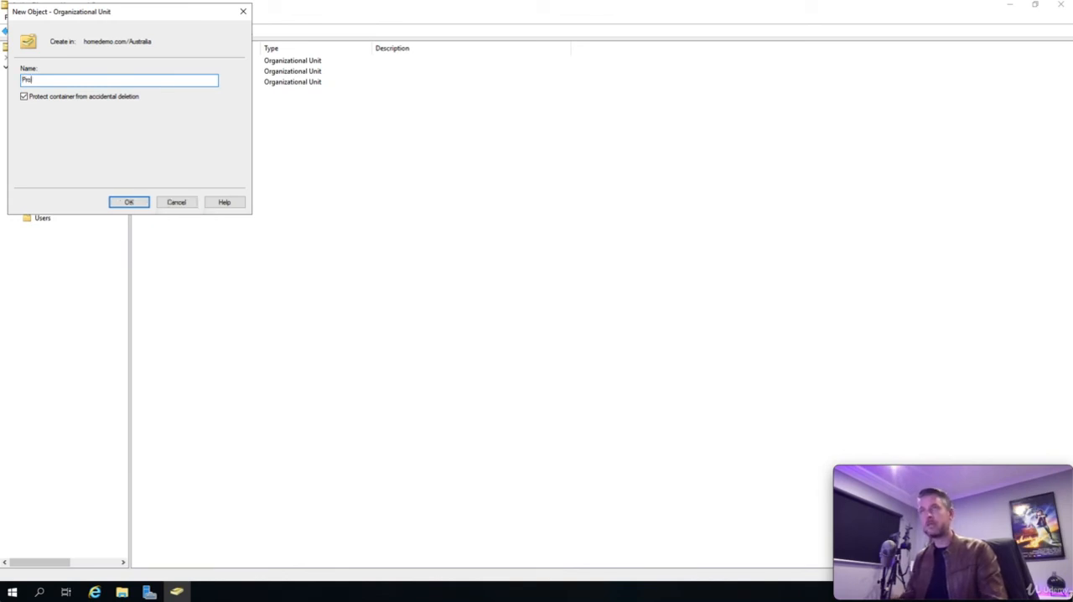
text(ounts)
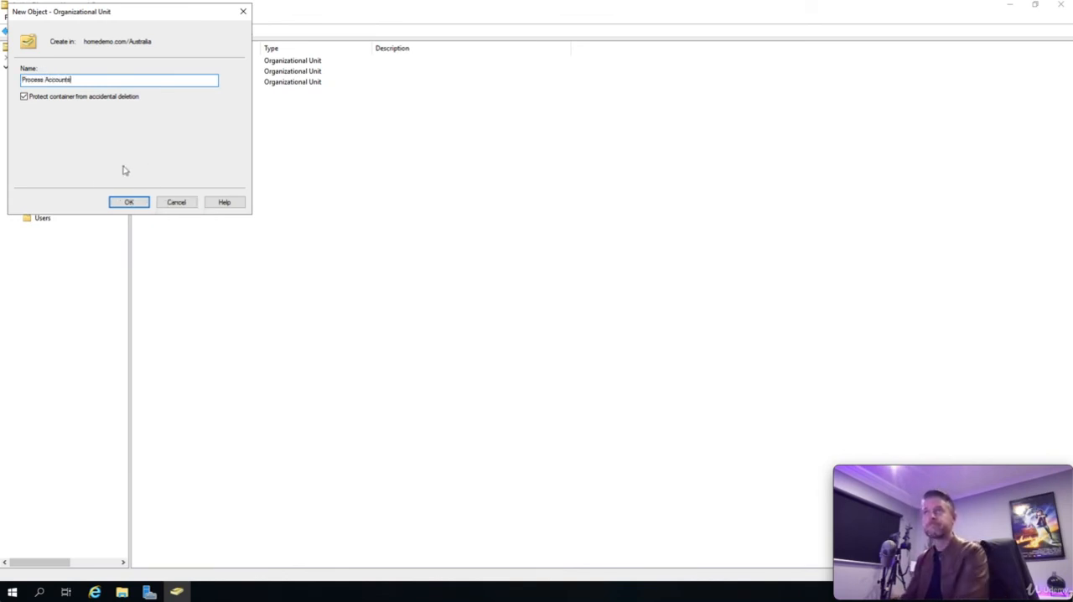
click(128, 202)
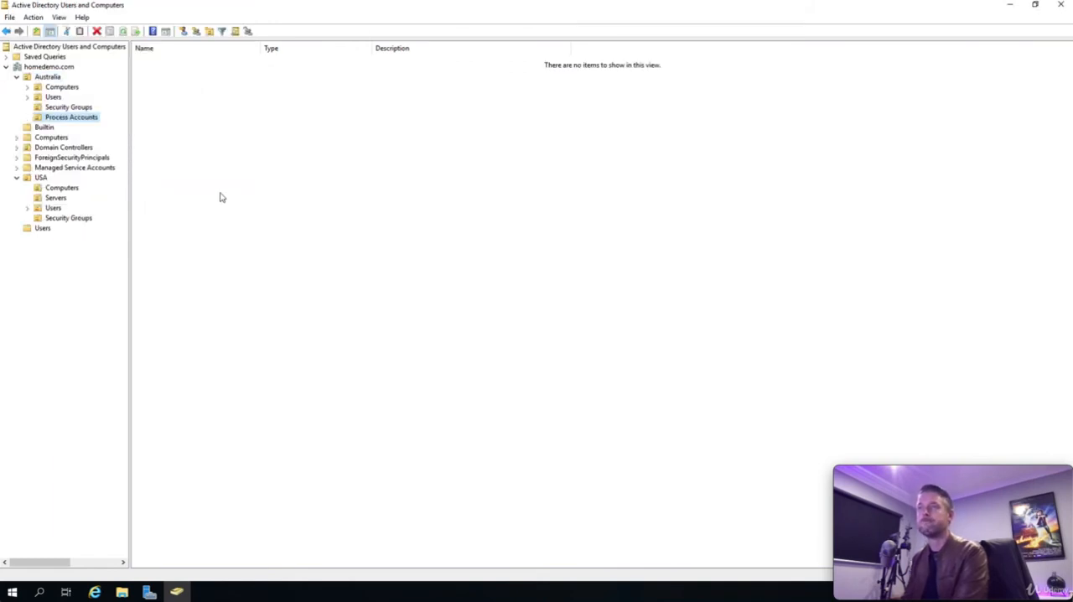
click(218, 196)
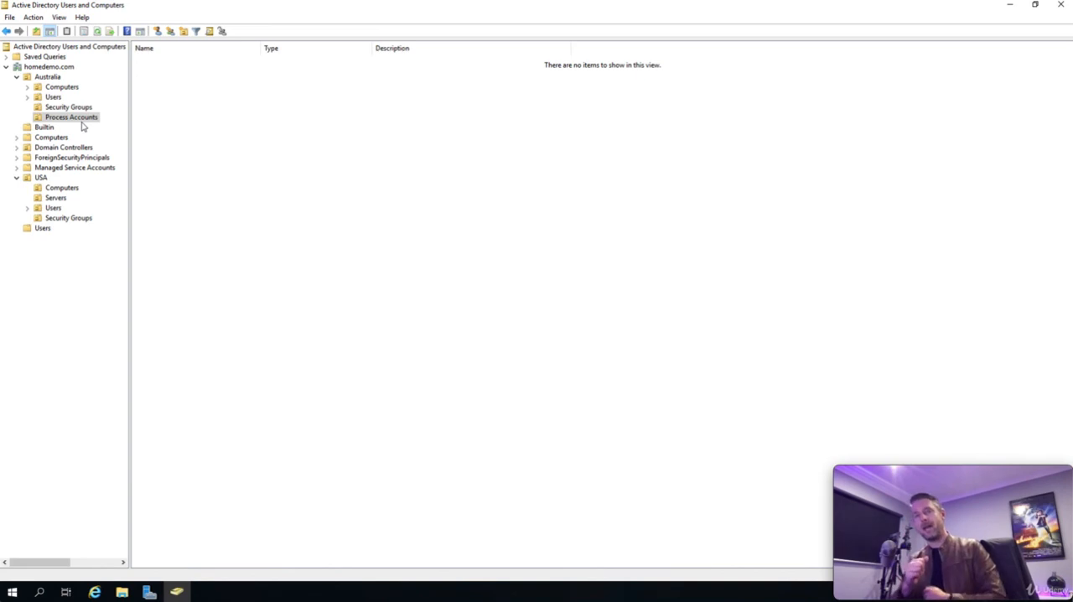
Step: Start a new user in Process Accounts with first name and logon name printer, and proceed to the password settings
right_click(227, 107)
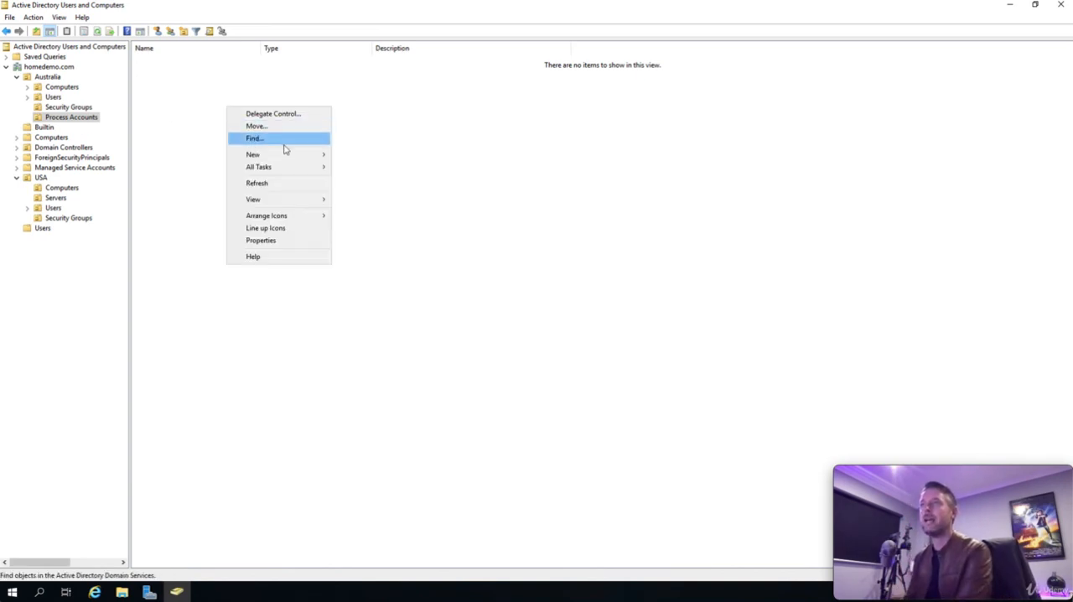
mouse_move(289, 154)
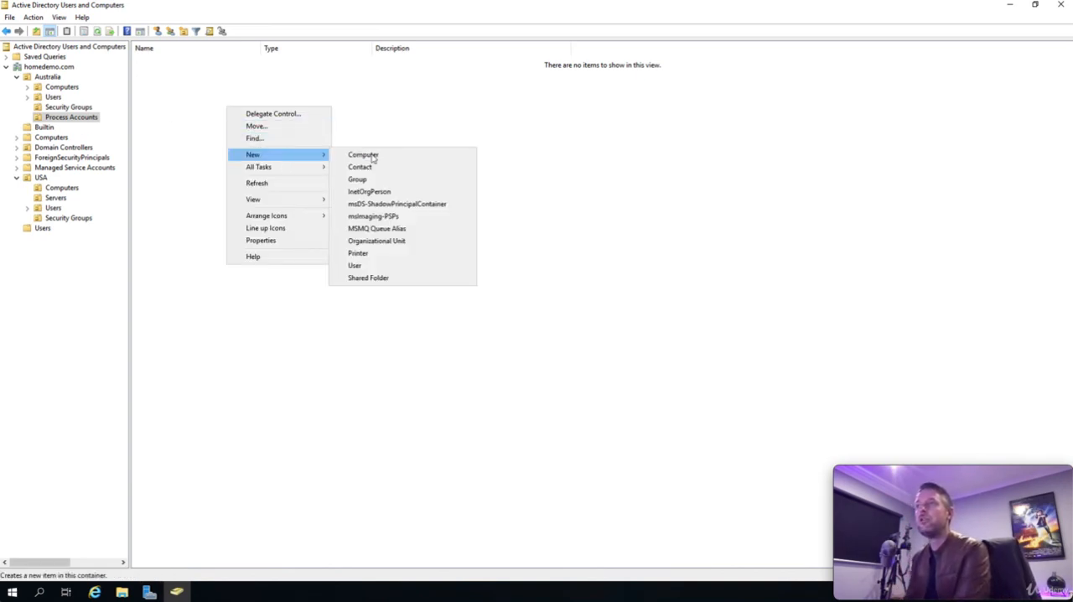
click(386, 267)
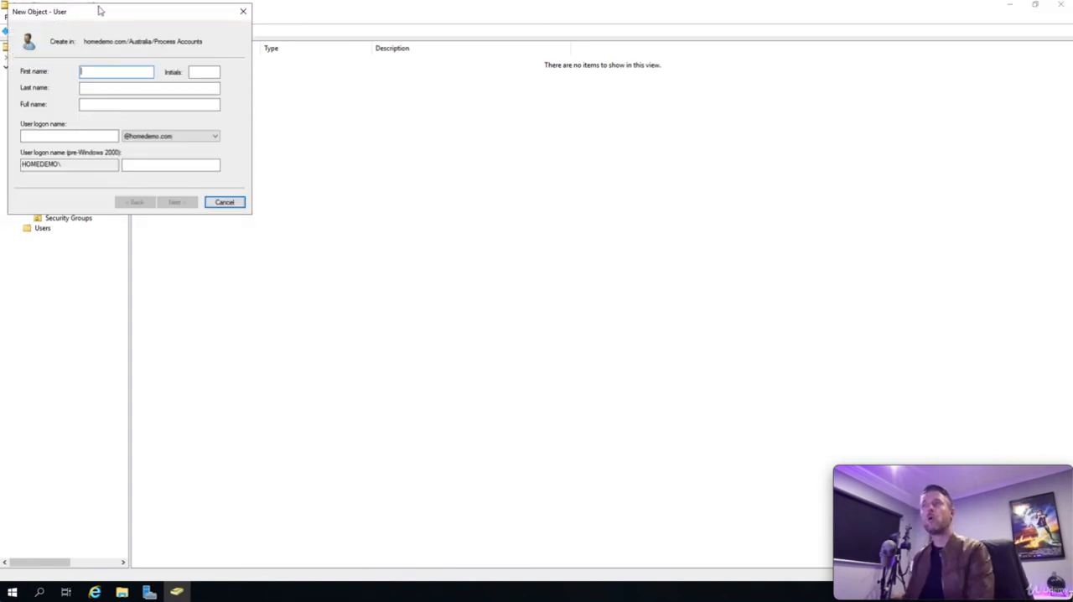
drag(101, 12, 297, 120)
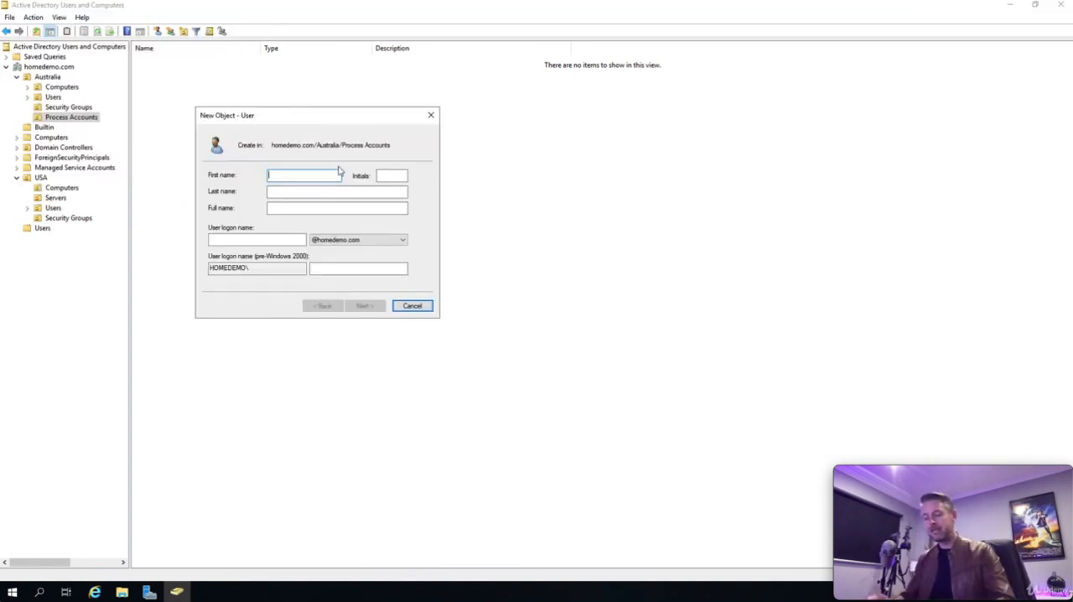
text(printer)
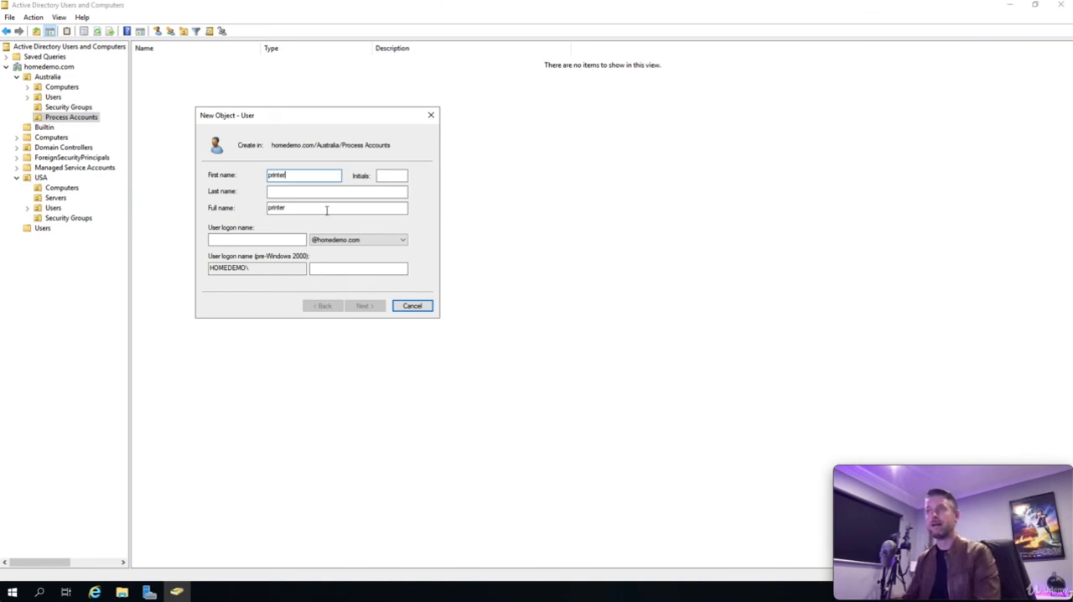
click(270, 239)
text(printer)
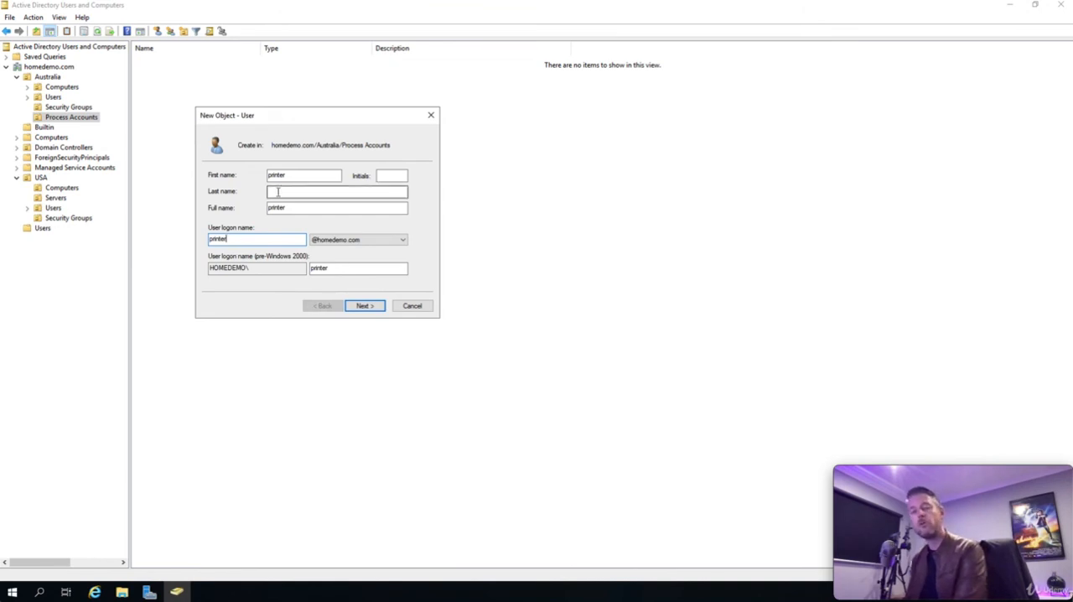
click(370, 307)
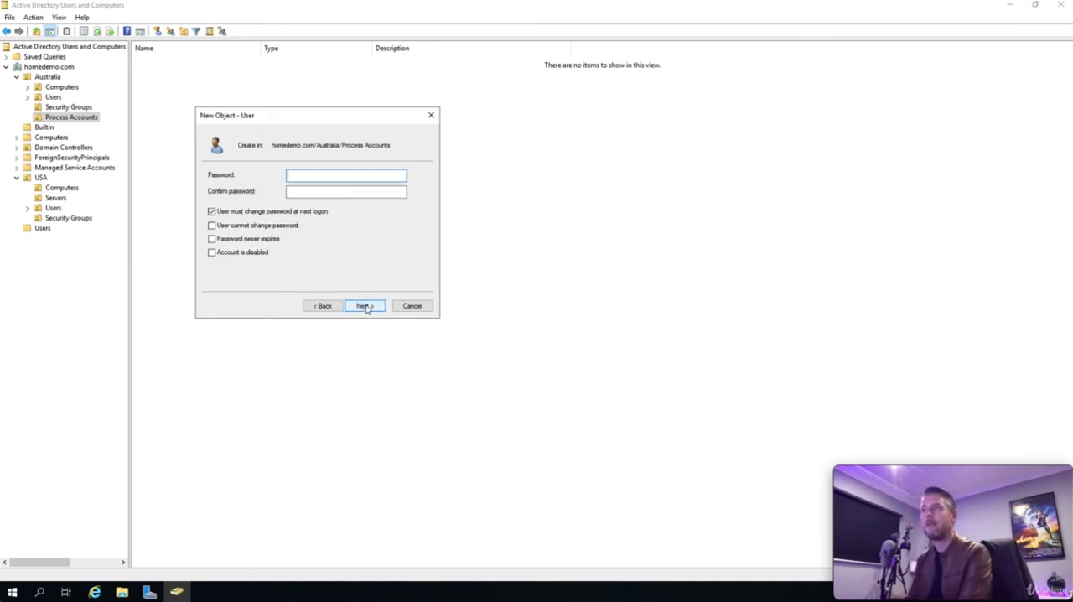
Step: Enter and confirm the account password, turn off the forced change at next logon, make the password never expire, and create the user
click(211, 211)
click(298, 175)
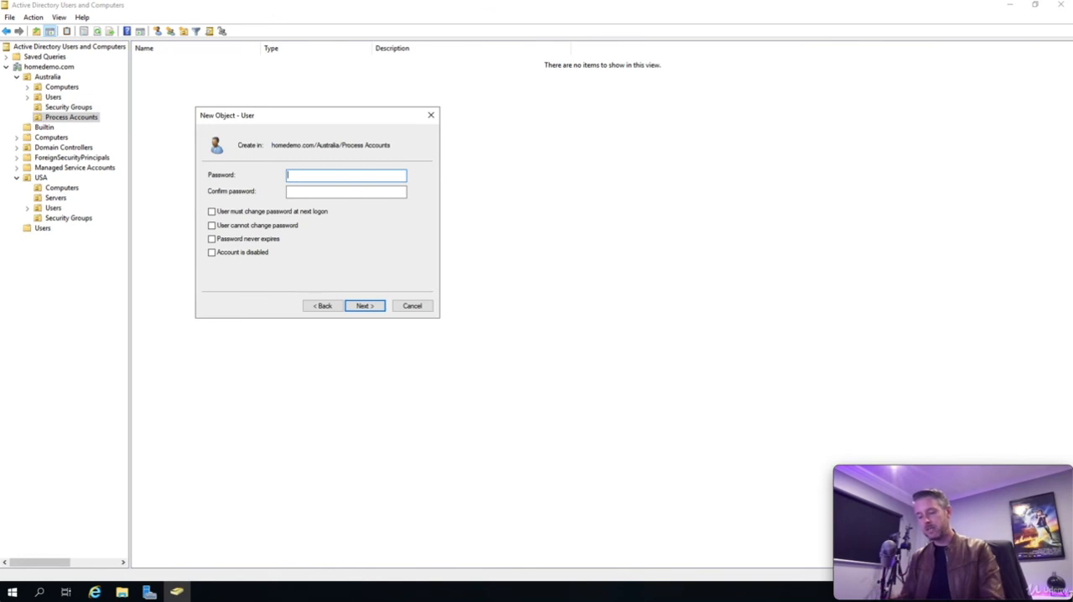
text(Pa$$w0rd)
key(Tab)
text(Pa)
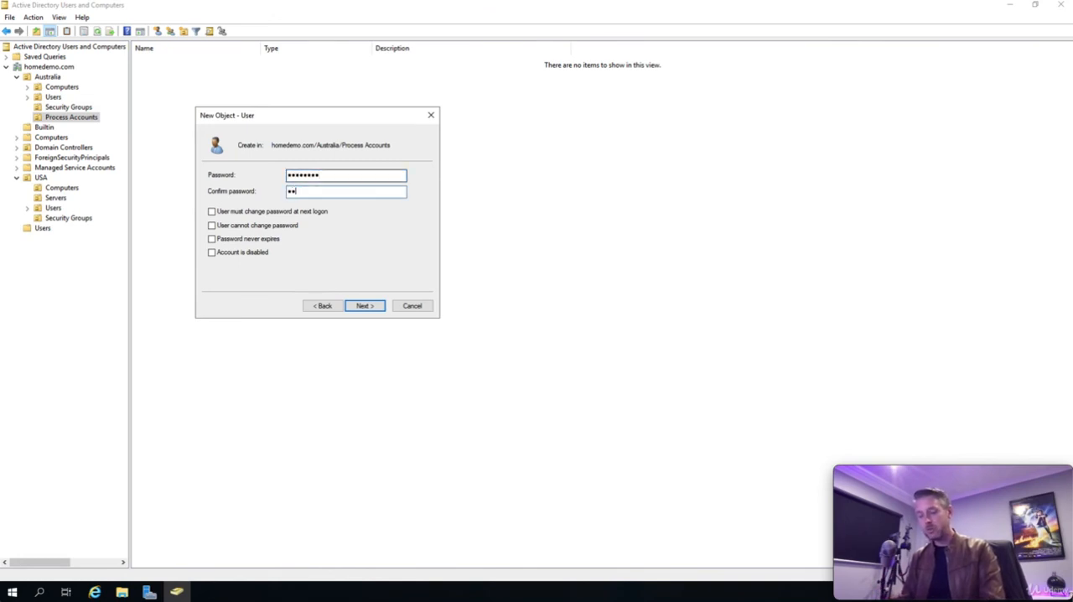
text($$w0rd)
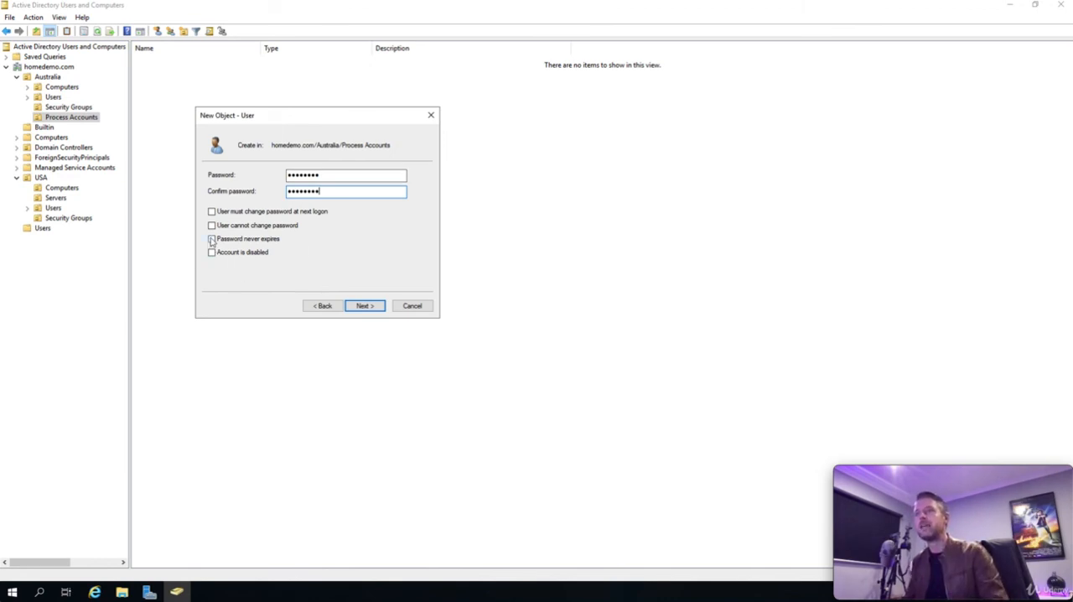
click(212, 238)
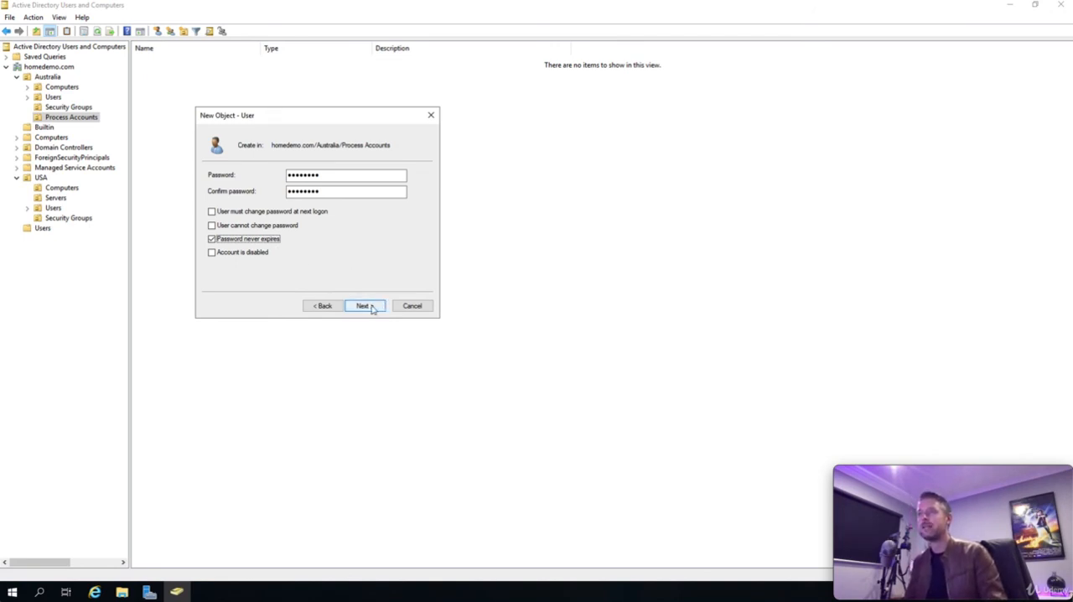
click(365, 306)
click(365, 305)
click(235, 202)
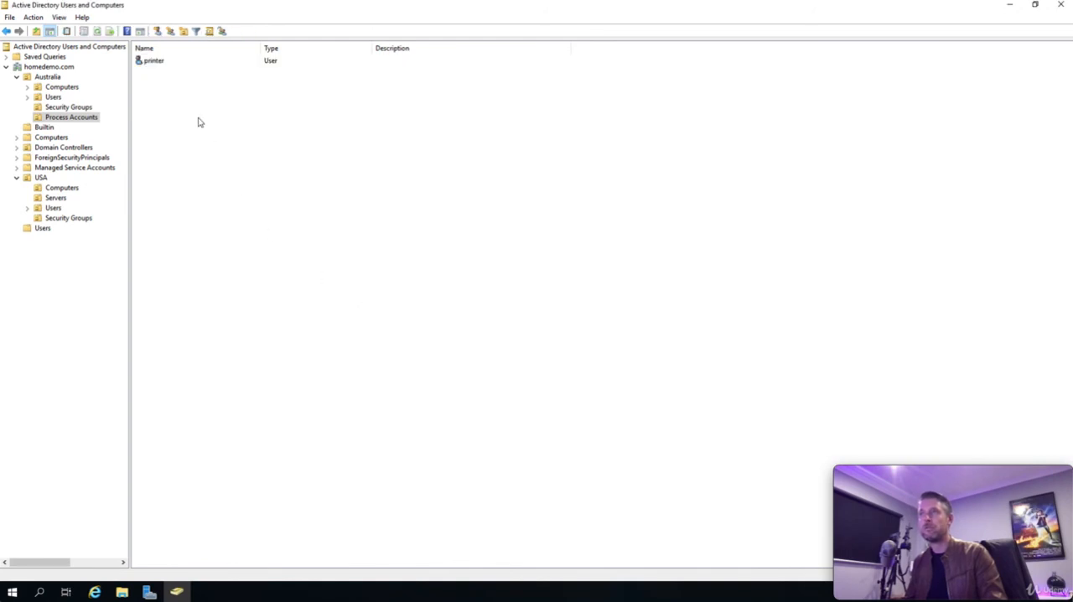
Step: Set the printer user's description to "This is a Printer service account" and save its properties
double_click(159, 64)
click(370, 283)
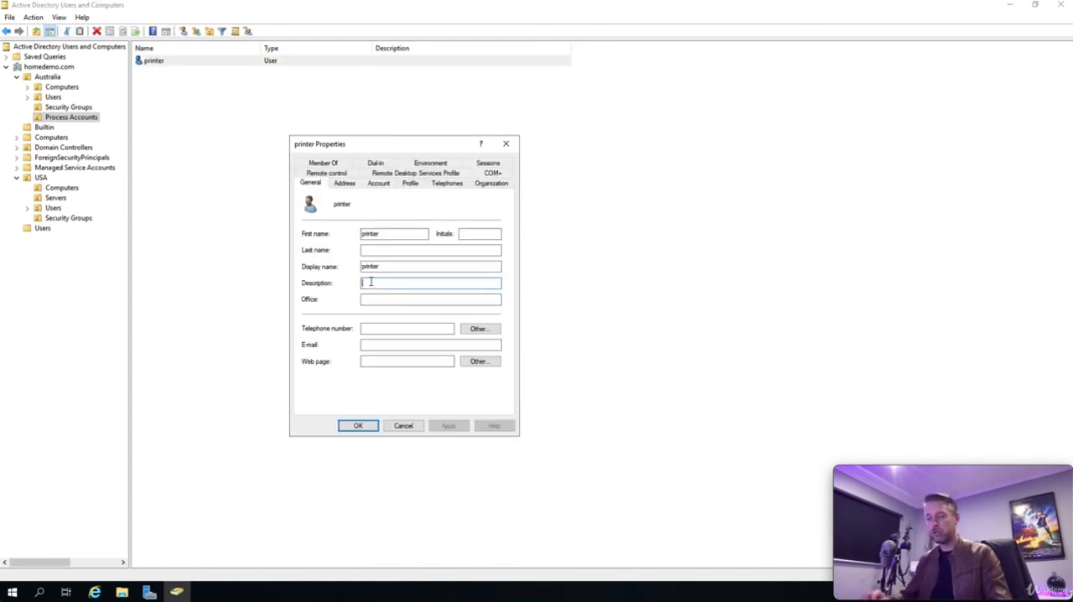
text(This )
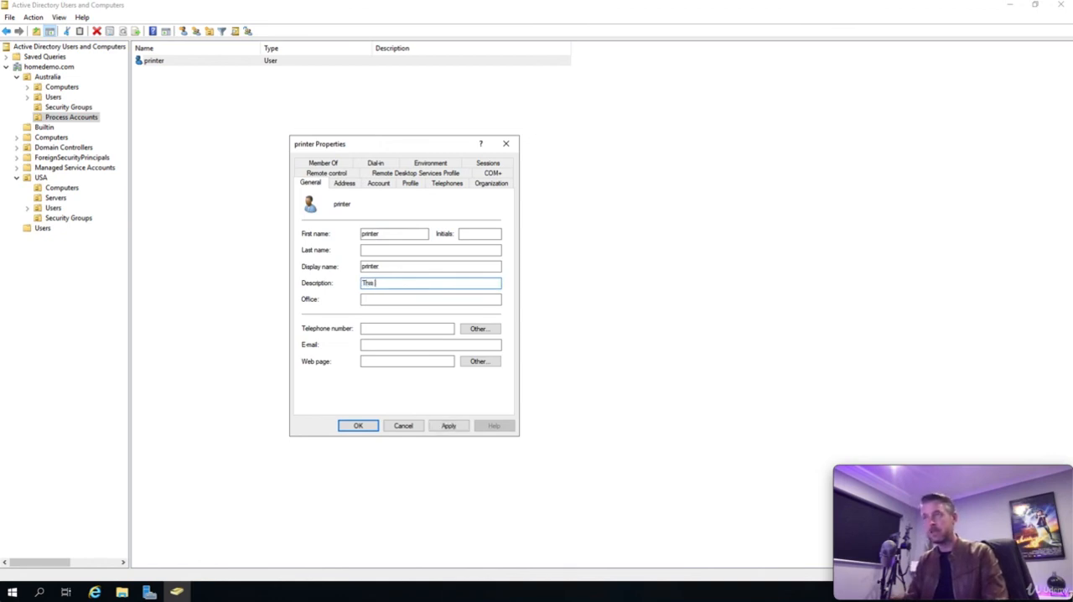
text(is a Printer service account)
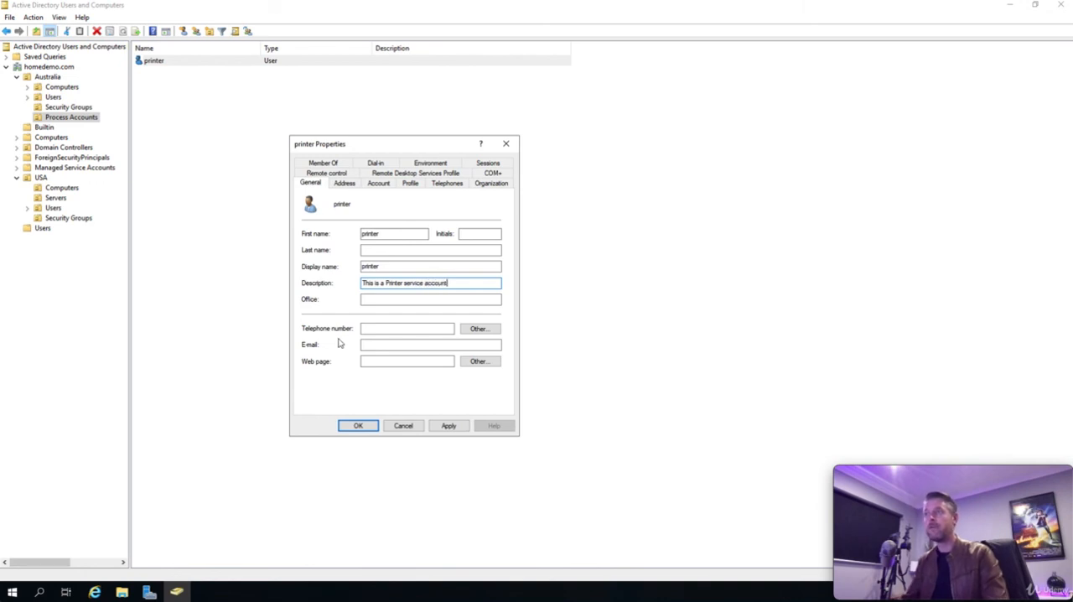
click(358, 425)
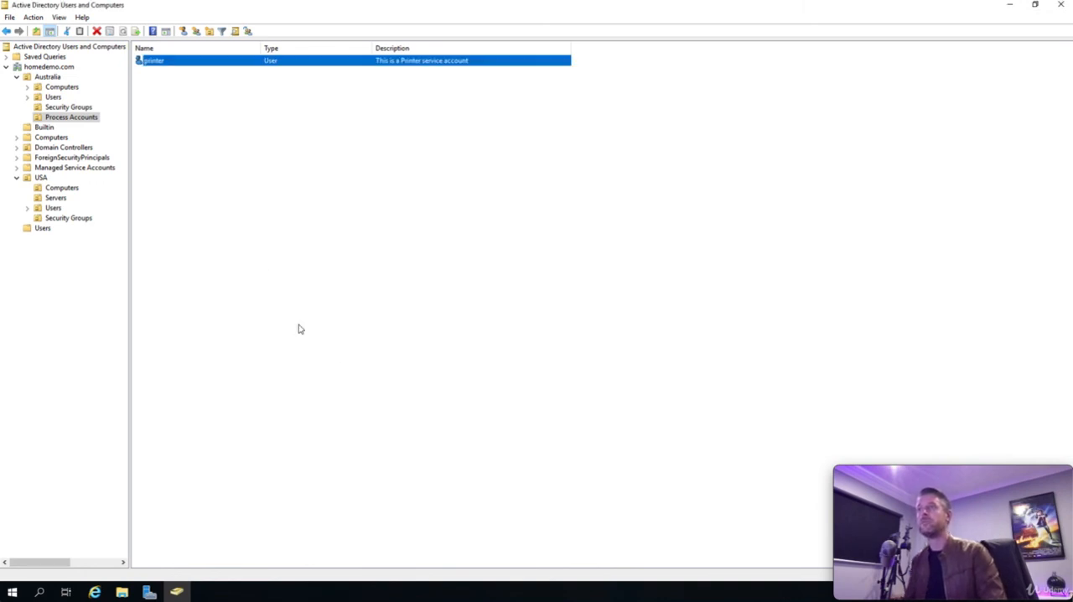
Step: Review the printer user's account options and expiry settings, and close the properties
click(161, 85)
double_click(155, 62)
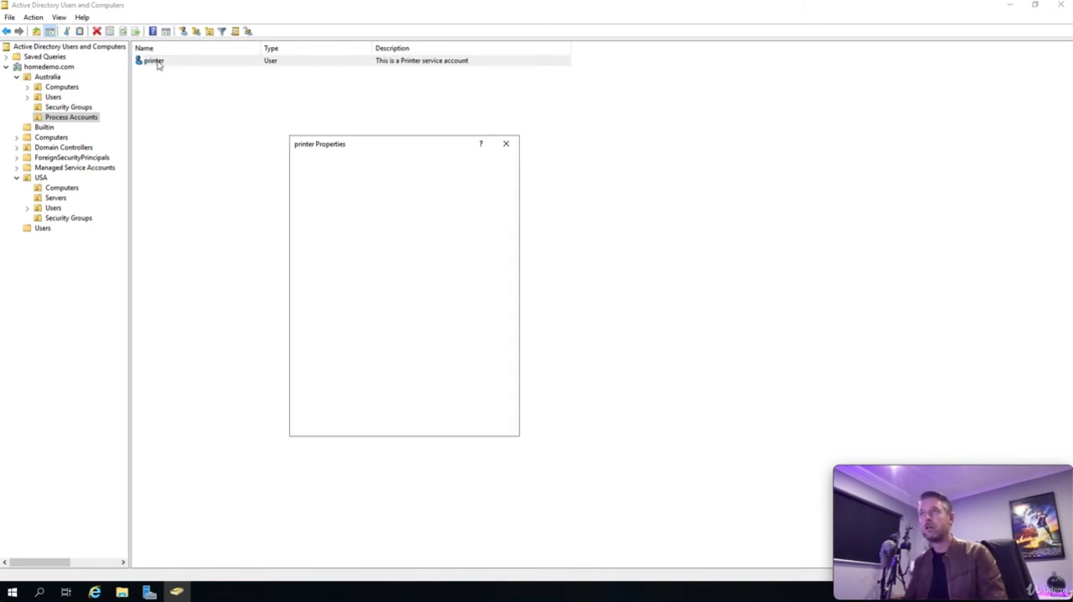
click(381, 185)
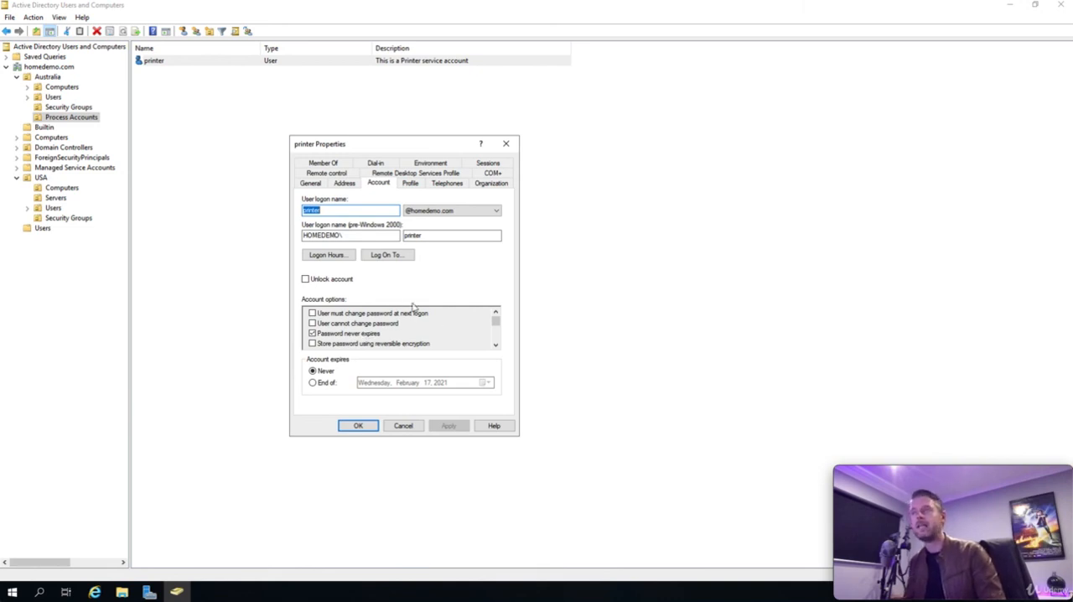
click(362, 426)
click(235, 188)
Step: Start another user in Process Accounts with first name and logon name webserver, and proceed to the password settings
right_click(194, 138)
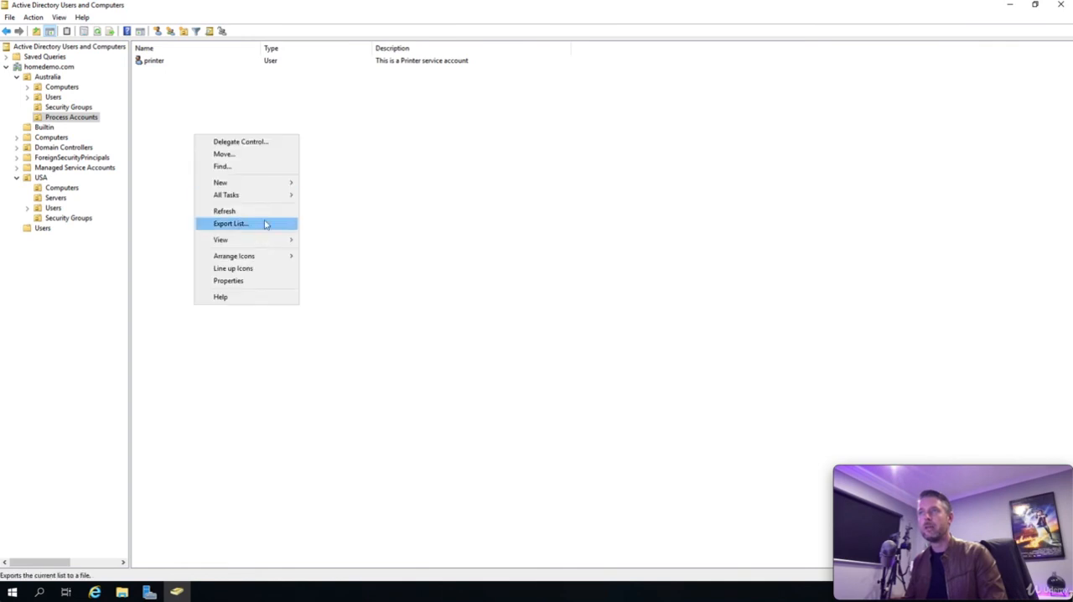
mouse_move(271, 182)
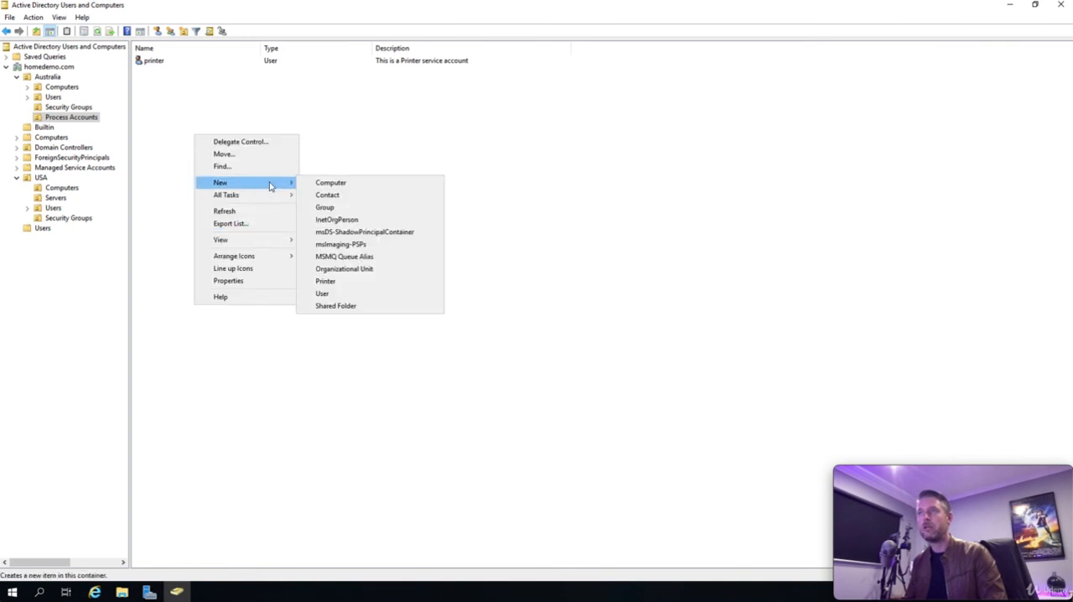
click(335, 293)
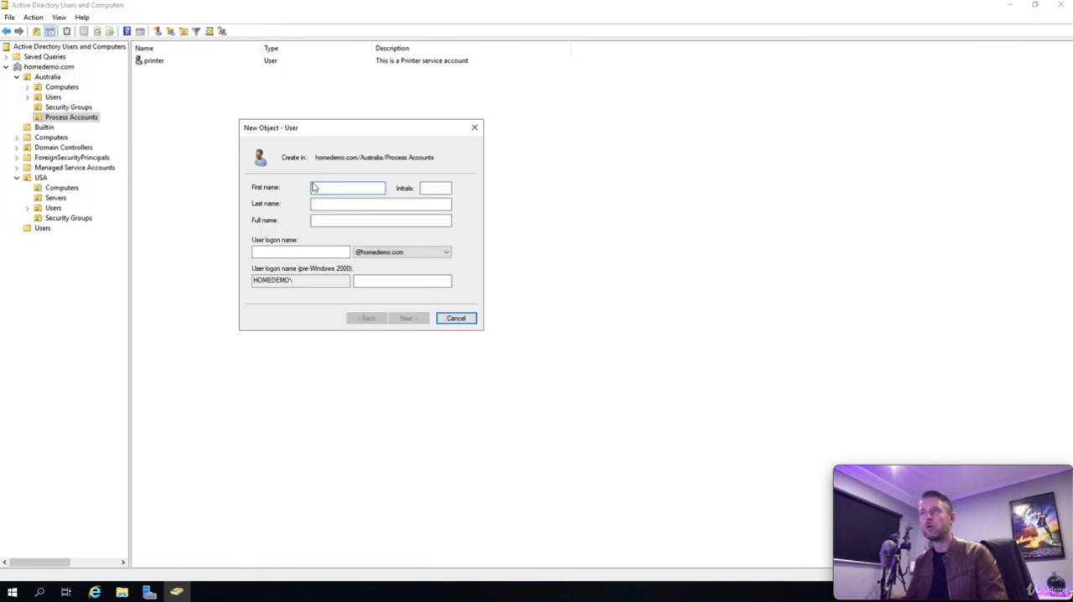
text(web)
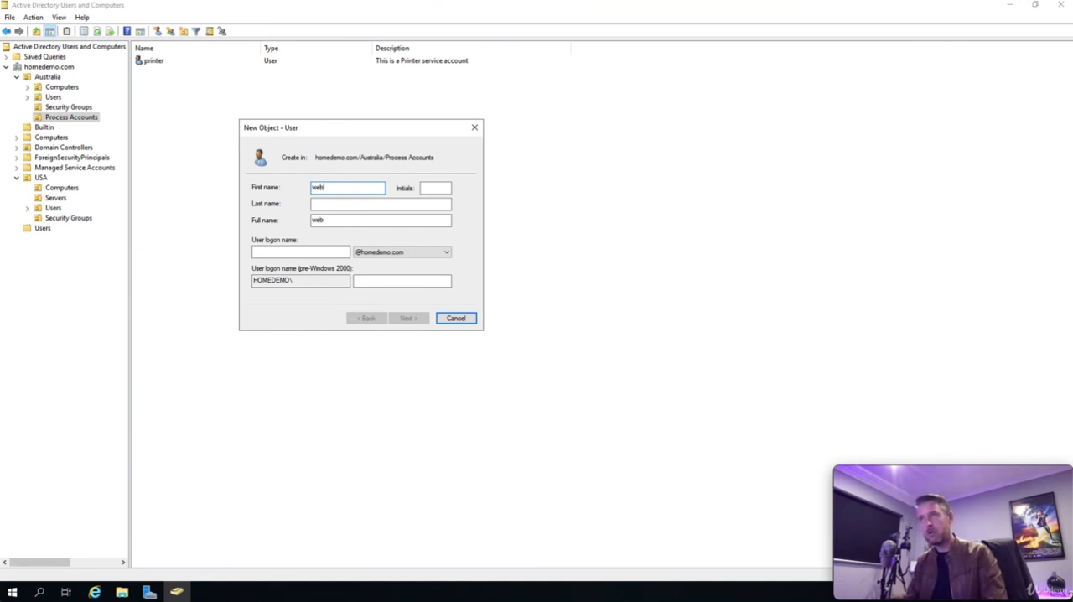
text(server)
key(Tab)
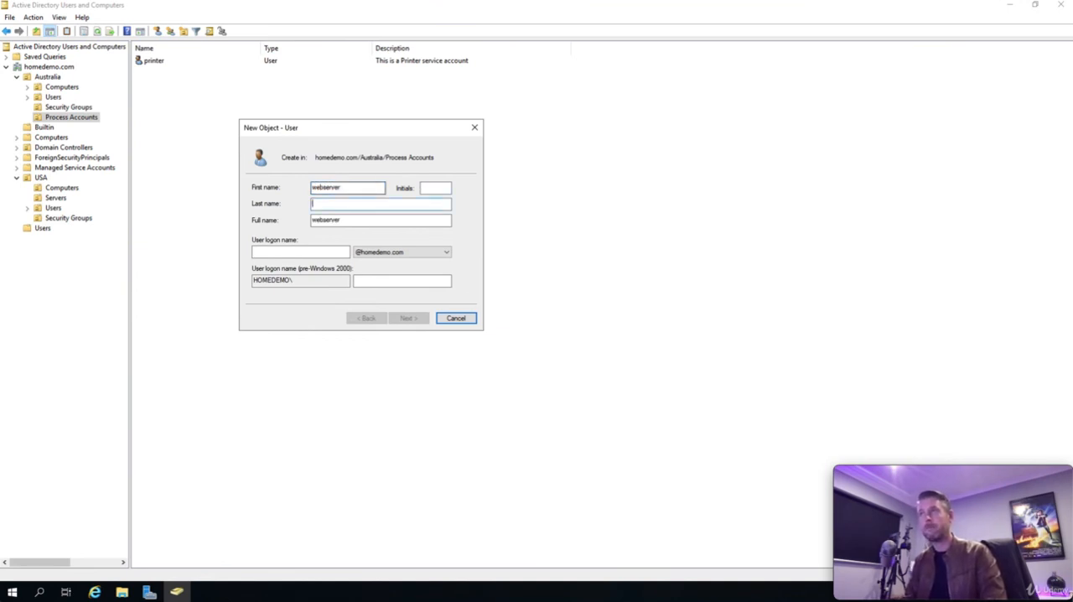
key(Tab)
key(Tab)
text(webs)
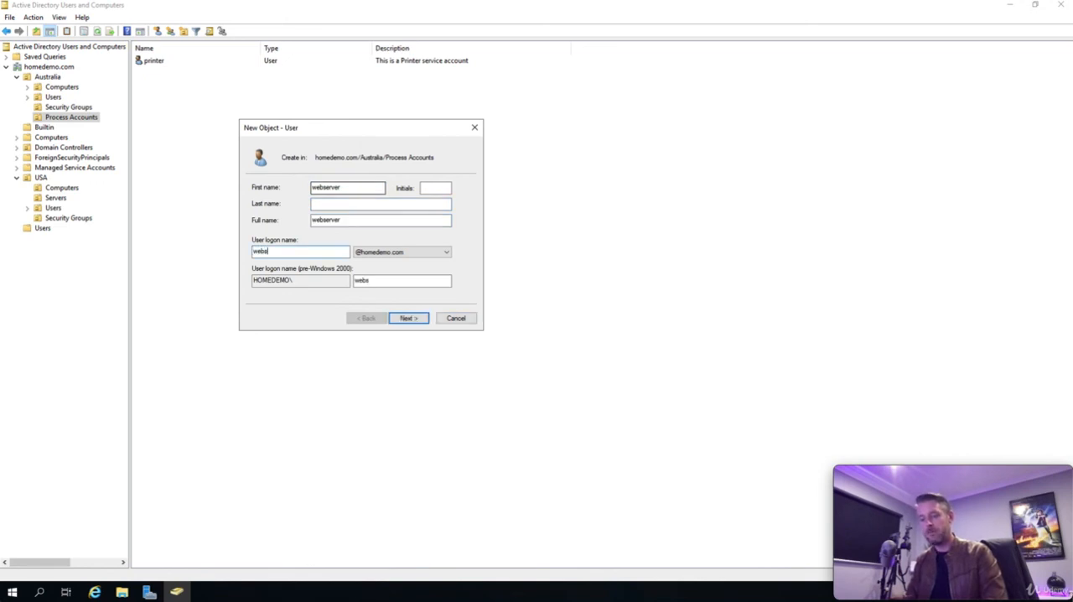
text(erver)
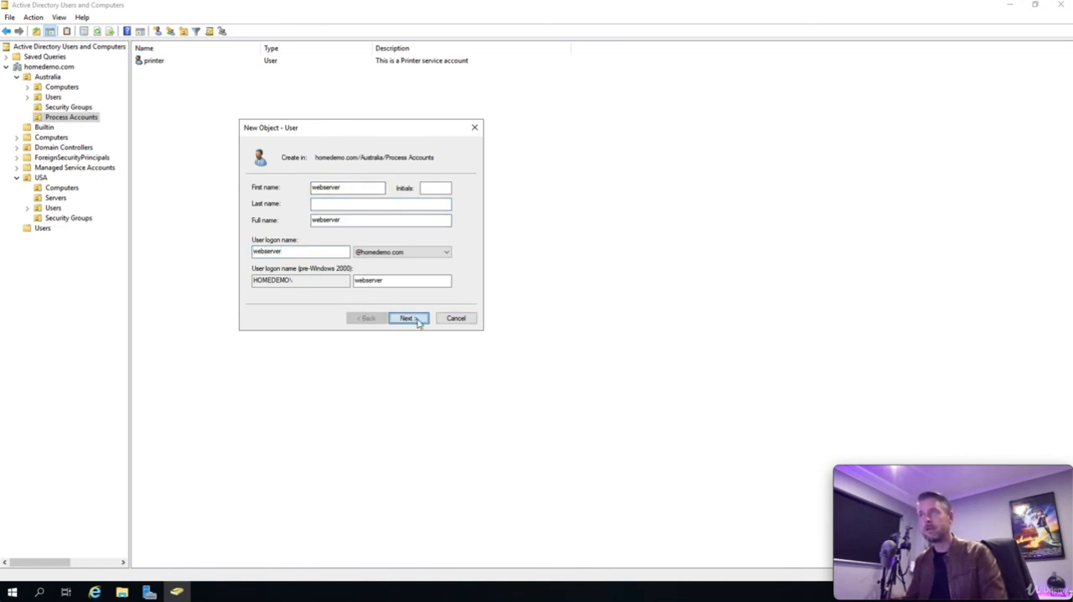
click(417, 319)
Step: Make the webserver user's password never expire, enter and confirm the account password, and create the user
click(265, 251)
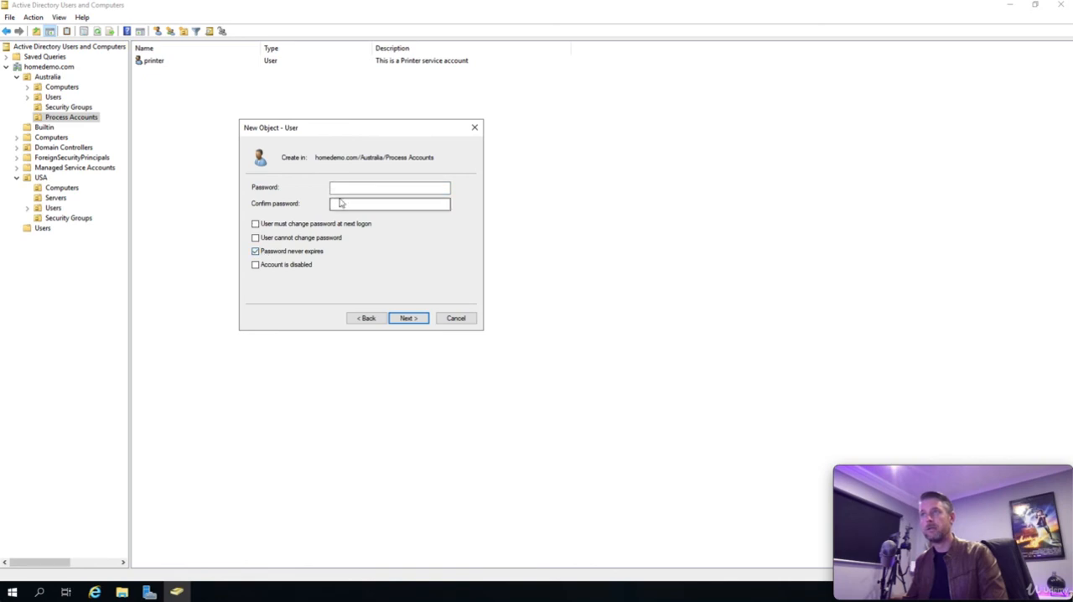
click(335, 187)
text(P)
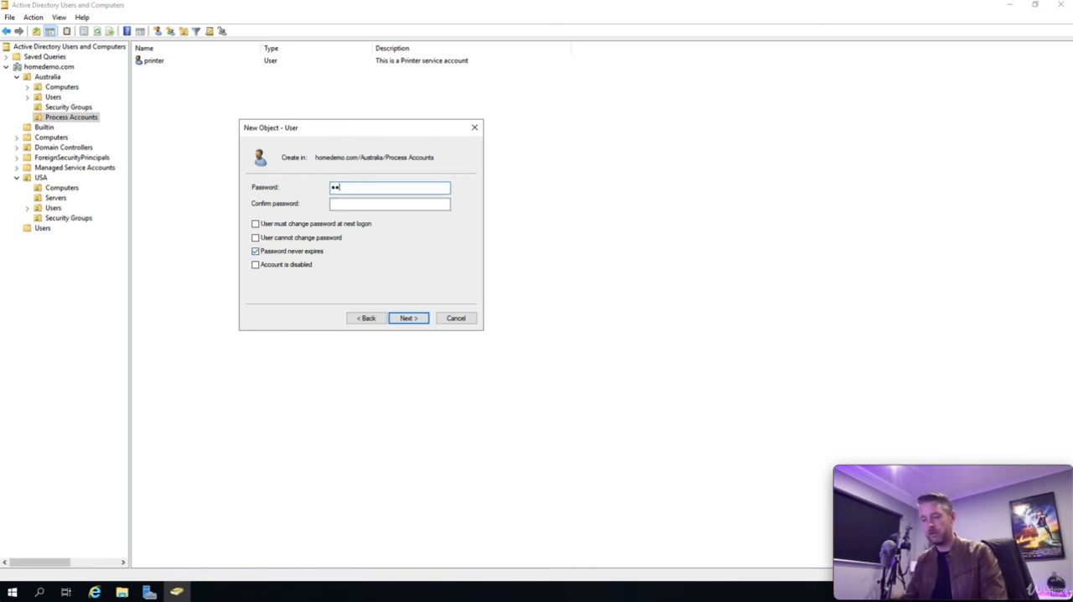
text(•••••••)
key(Tab)
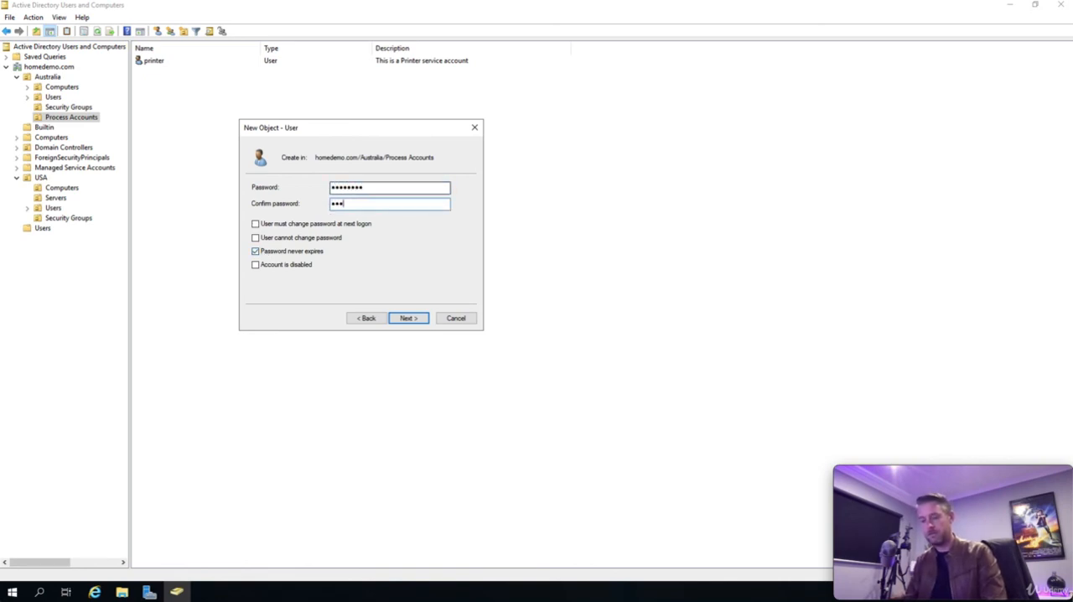
text(••••••••)
click(408, 317)
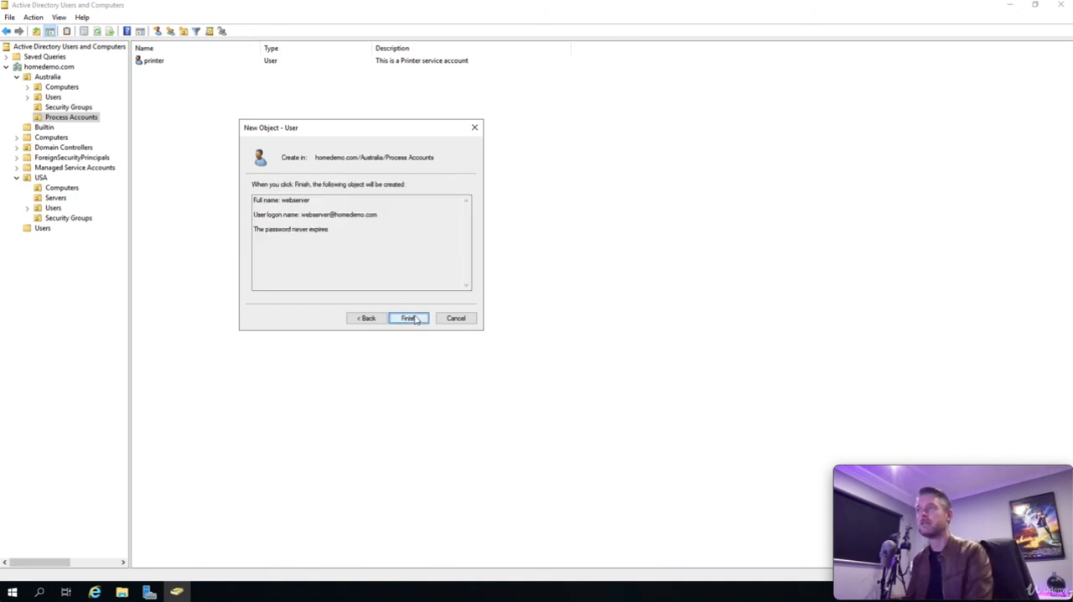
click(411, 319)
click(201, 160)
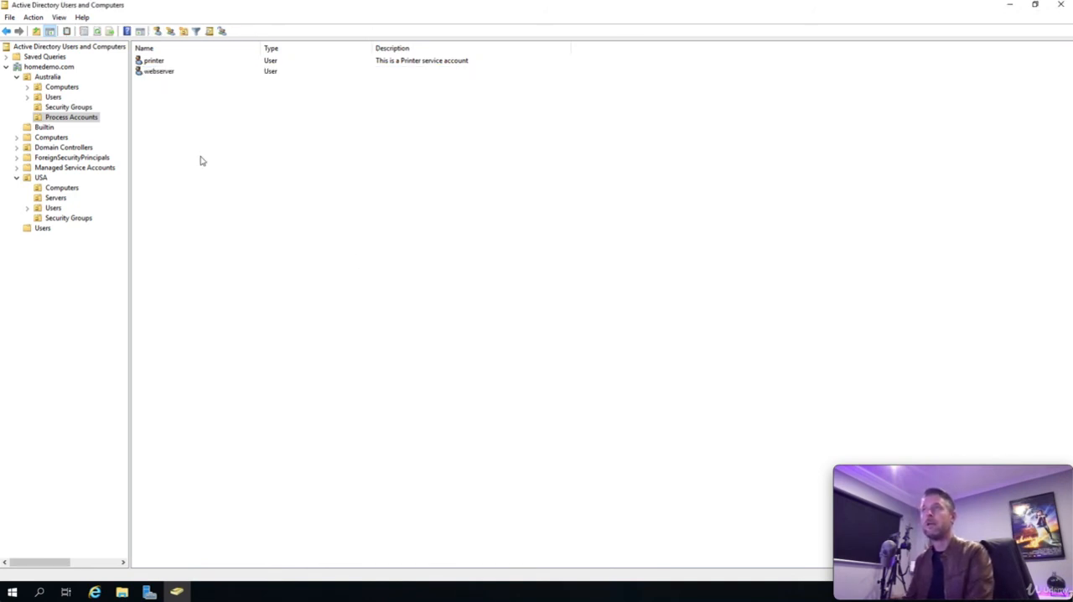
Step: Set the webserver user's description to "Web Sefver account" and save its properties
click(155, 74)
double_click(155, 74)
click(367, 285)
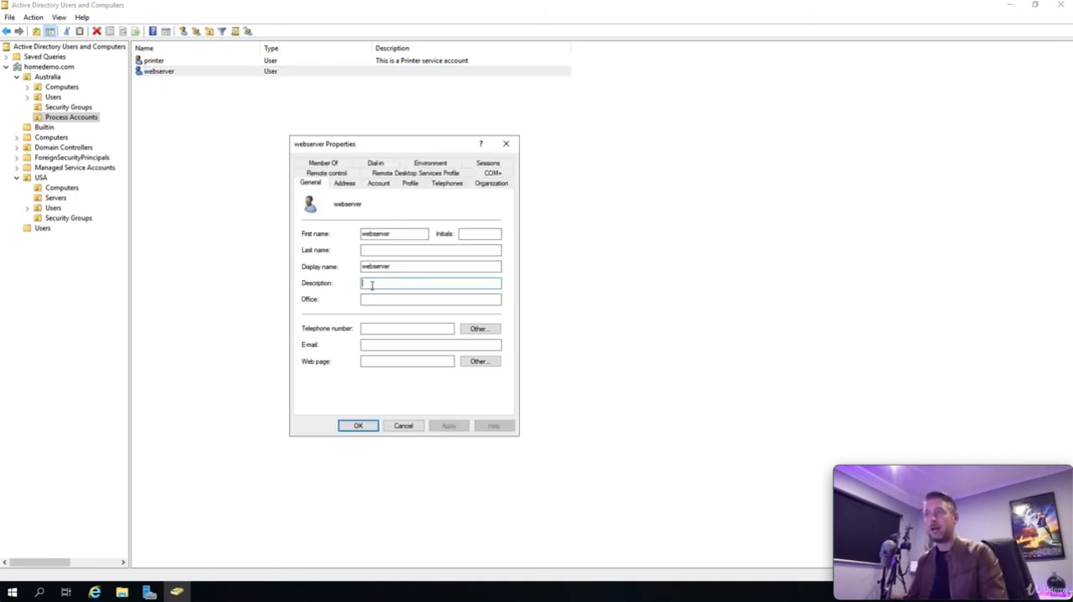
text(Web Serfver acc)
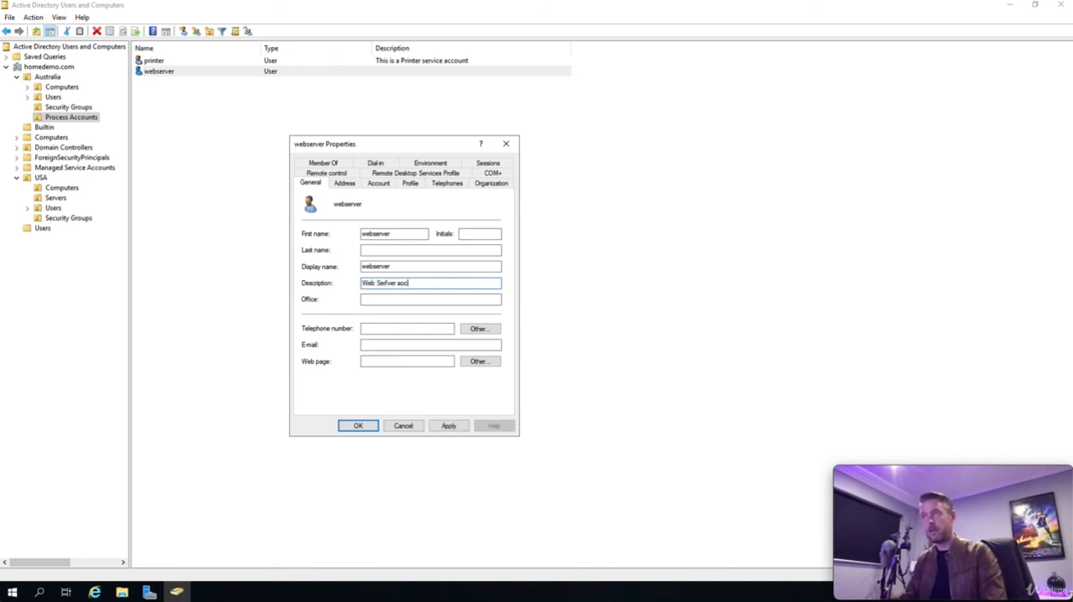
text(ount)
click(387, 282)
key(BackSpace)
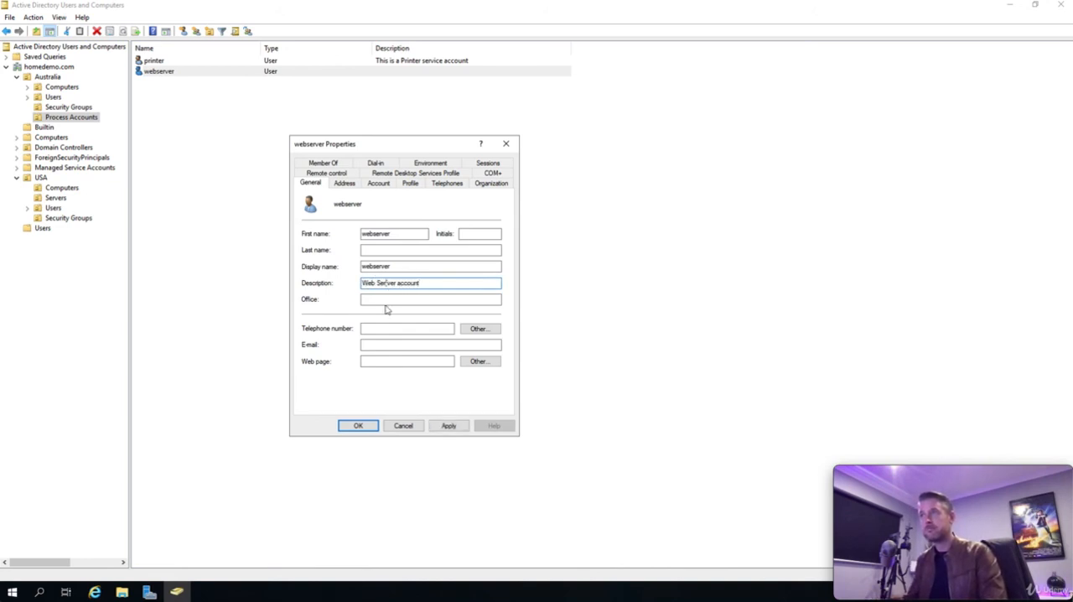
click(366, 427)
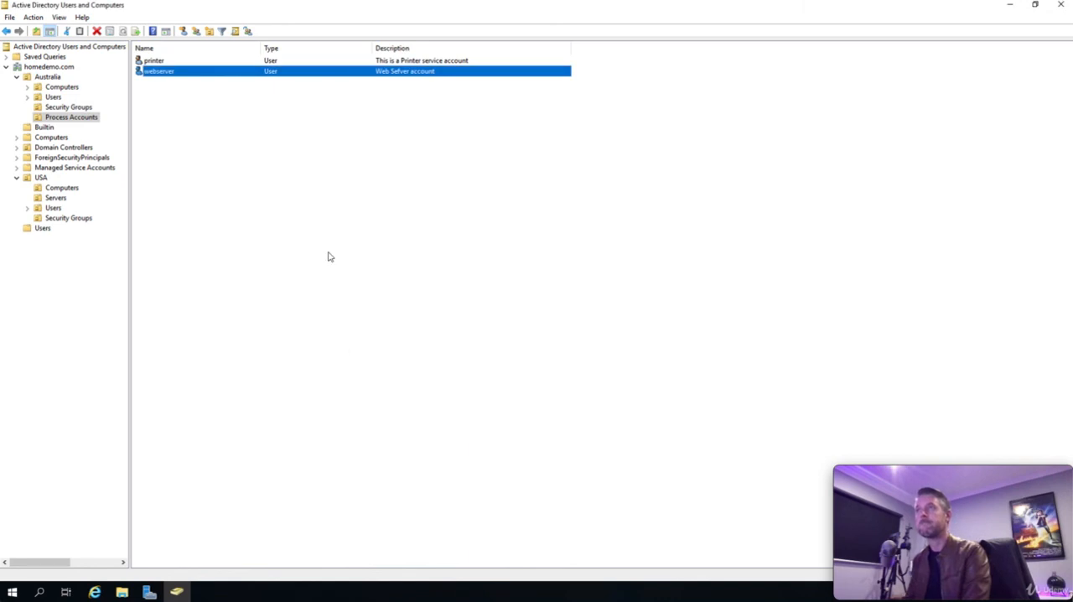
Step: Display the contents of the Security Groups unit under Australia
click(327, 256)
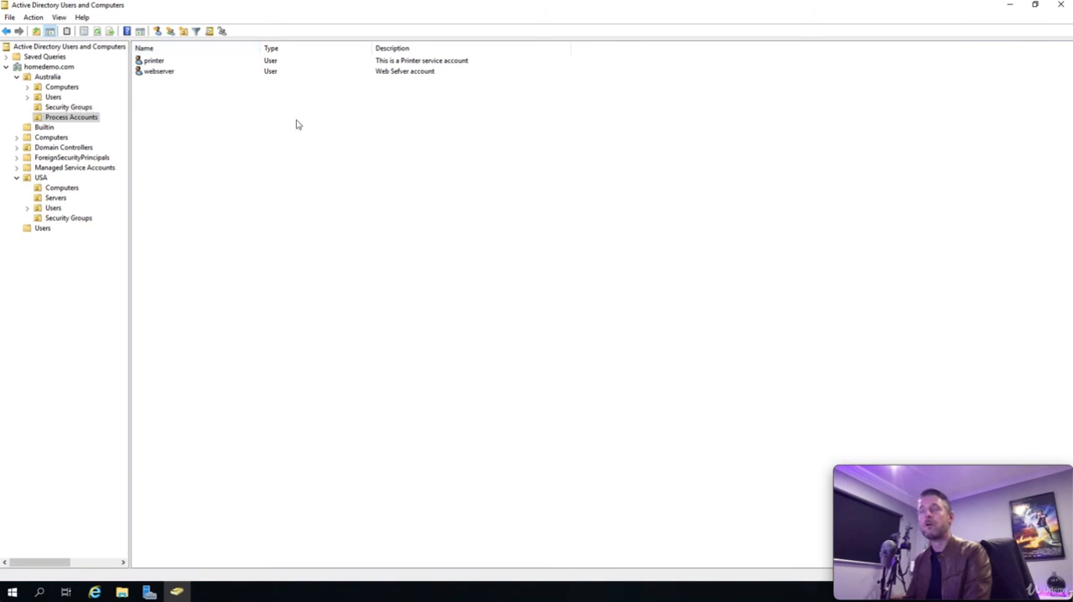
click(83, 108)
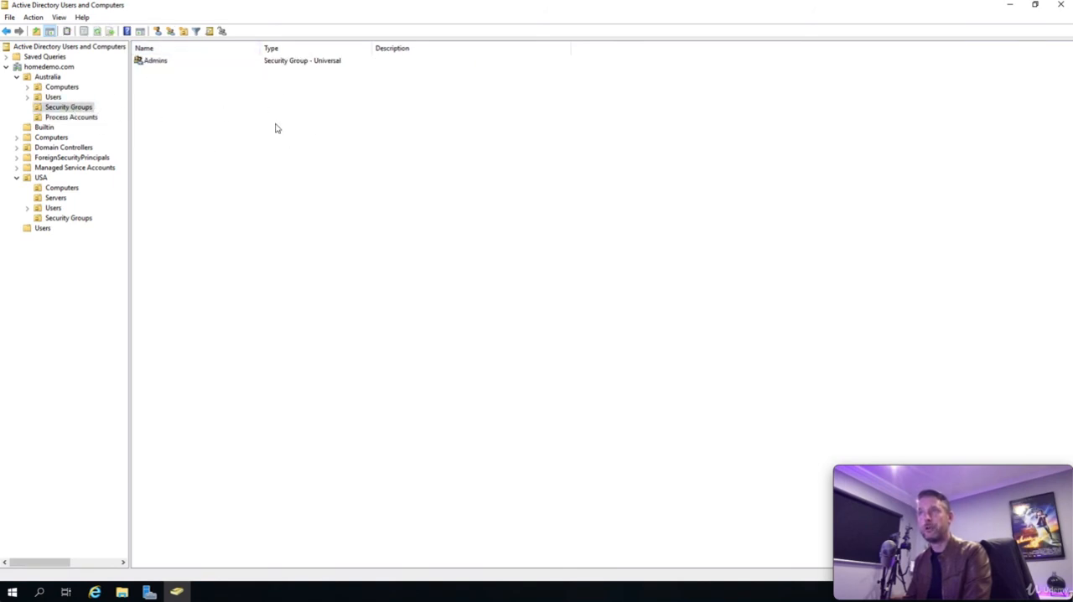